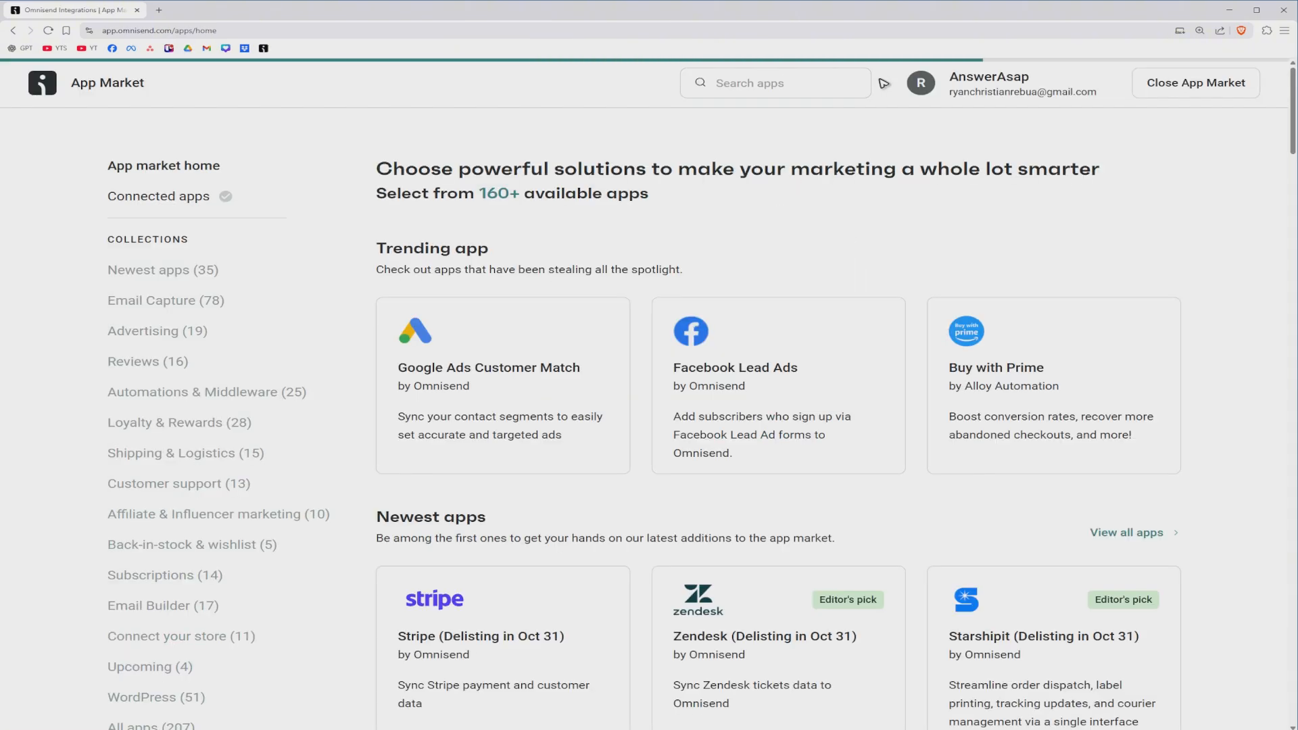
Step: Search the App Market for "wordpress", open the WordPress app and start connecting it
left_click(749, 87)
type("wor")
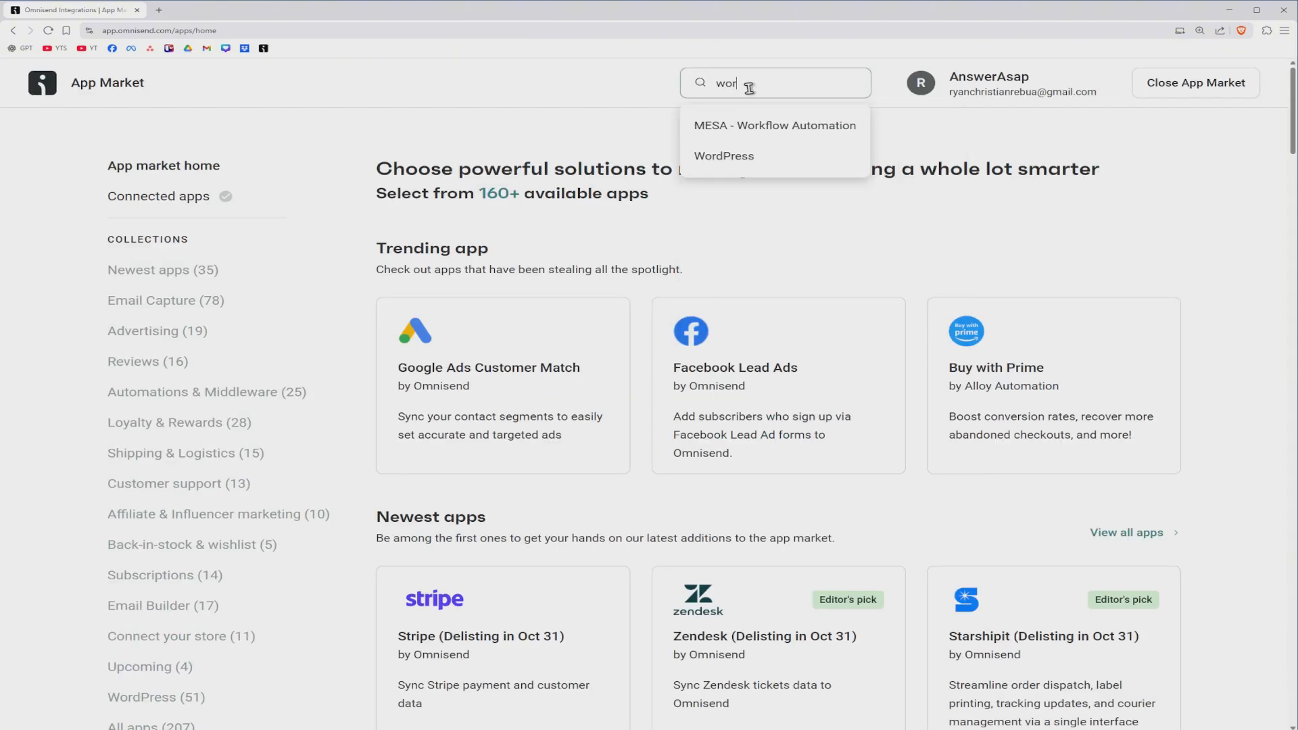
type("dpress")
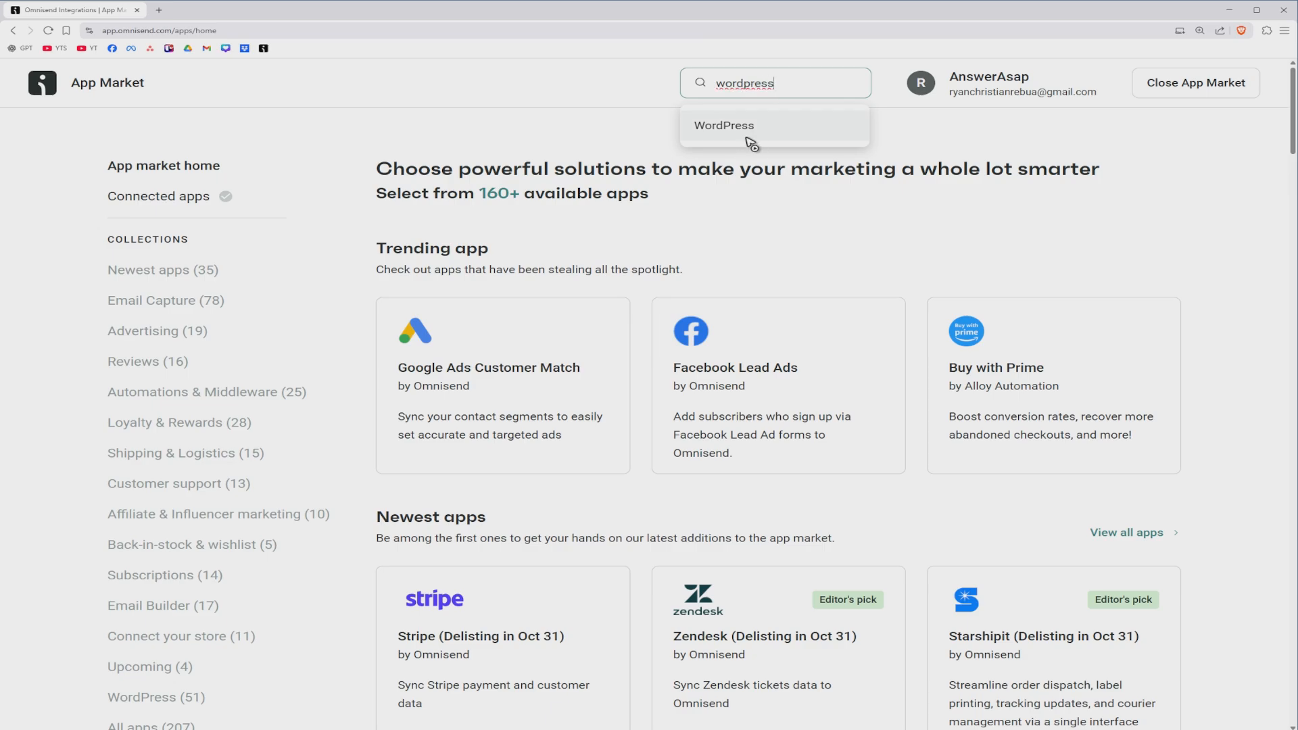
left_click(747, 129)
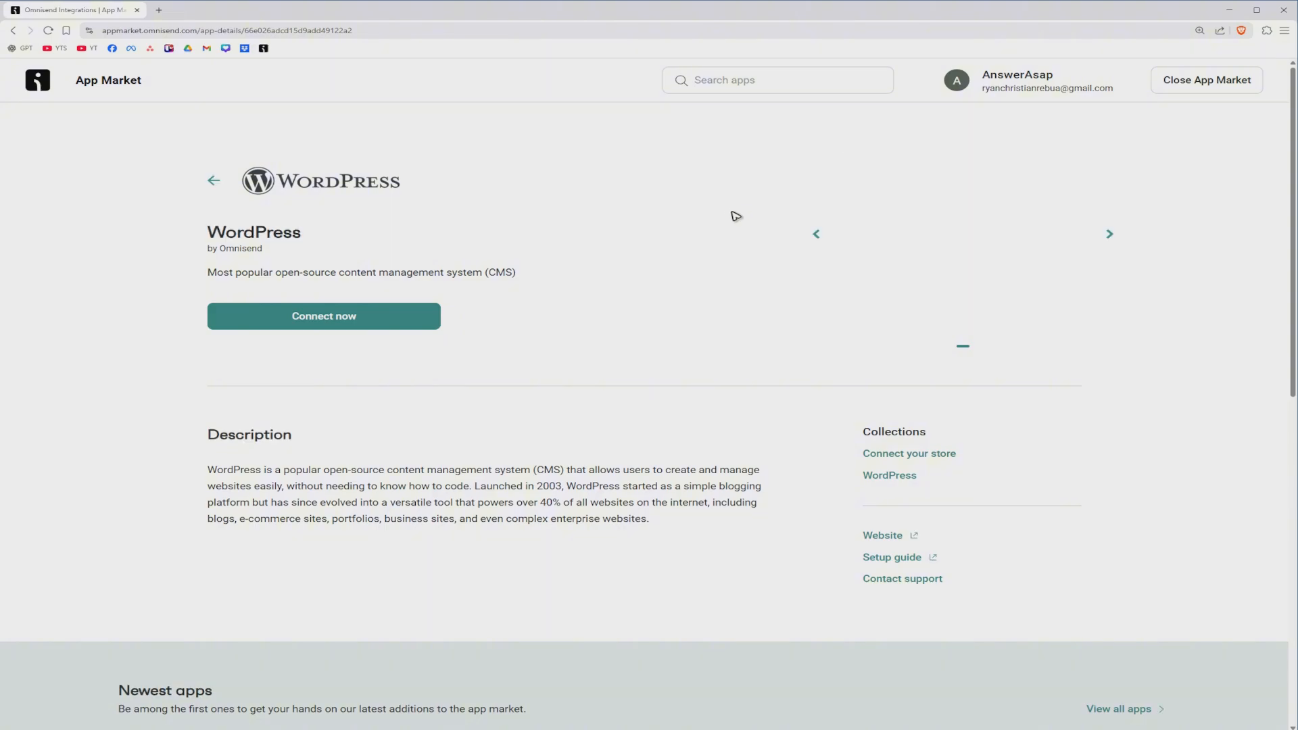
left_click(362, 323)
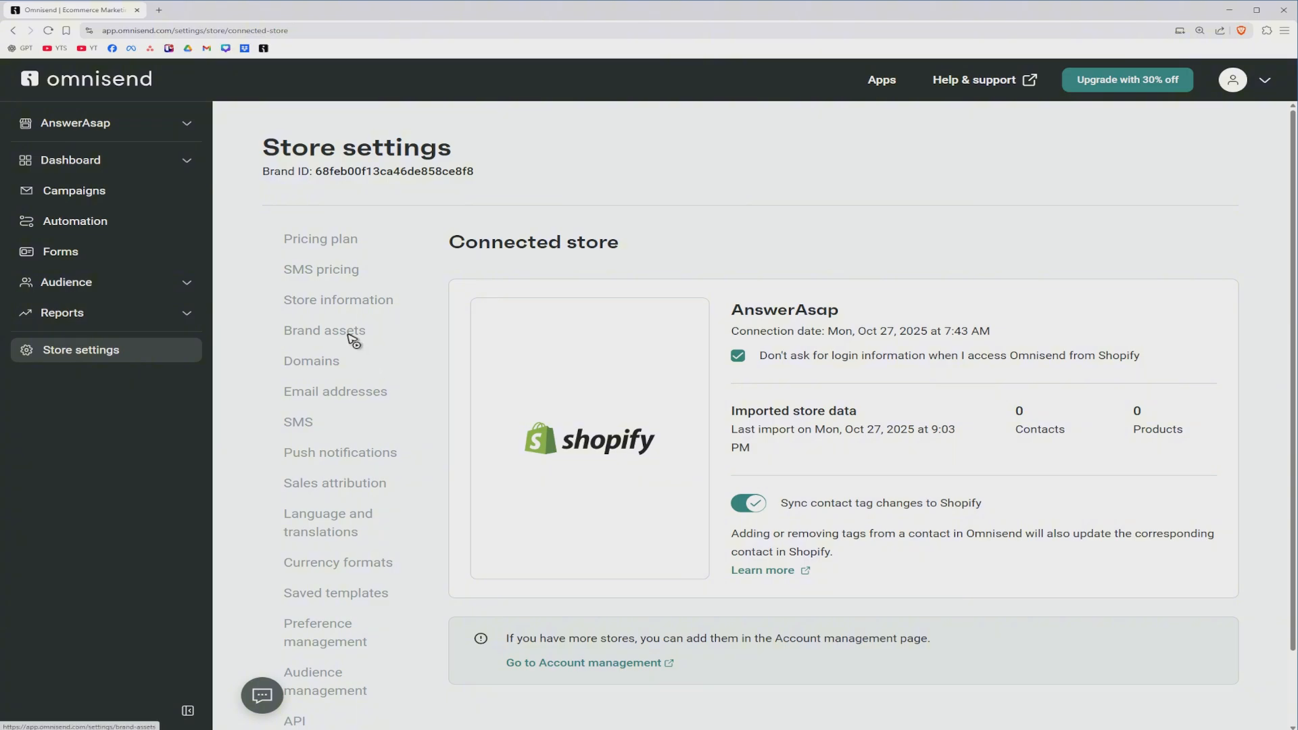
Step: Go to the list of stores in account management and start adding a new store
scroll(353, 336, "down", 1)
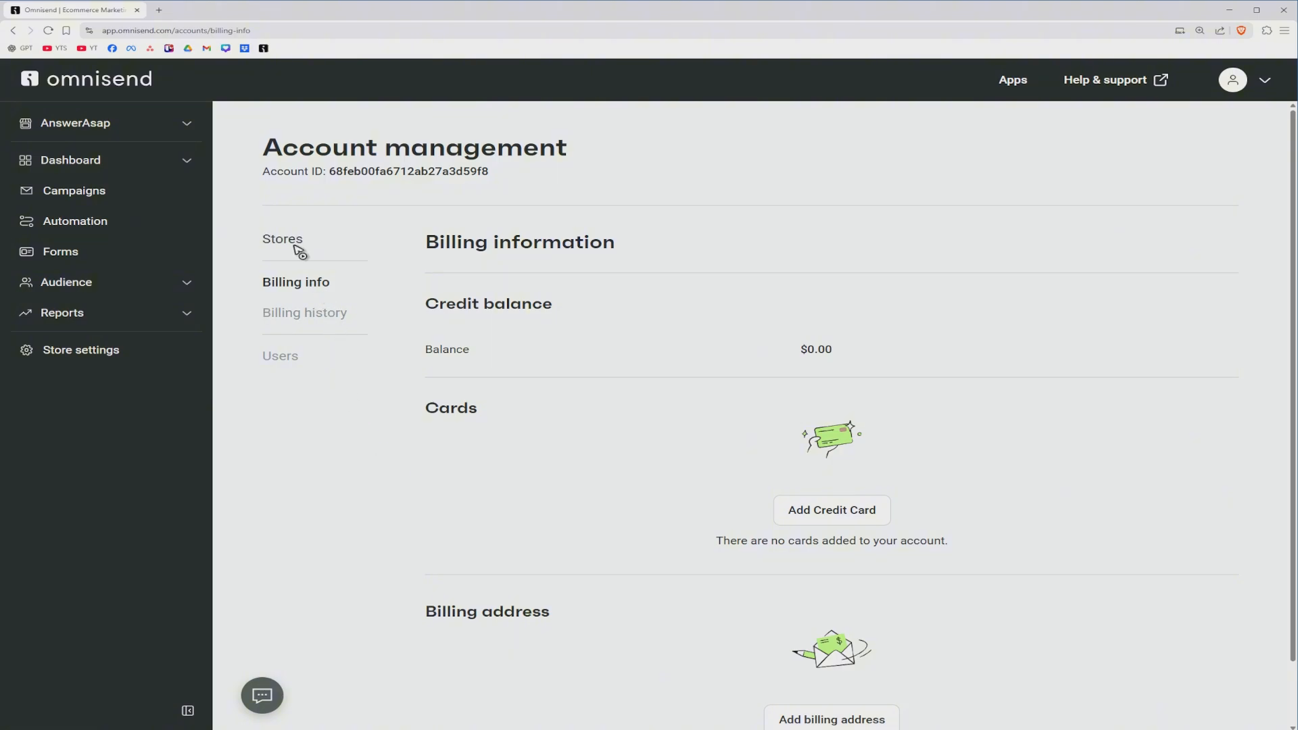
left_click(296, 242)
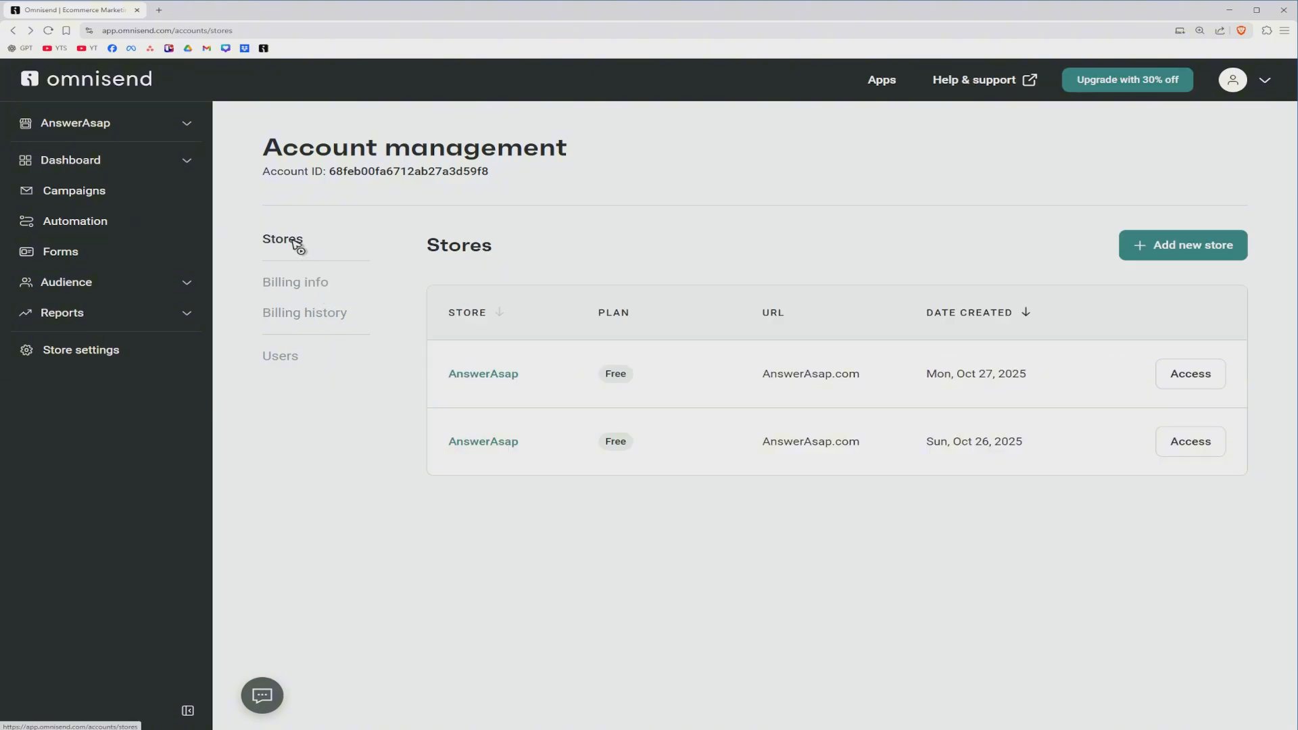
left_click(1203, 254)
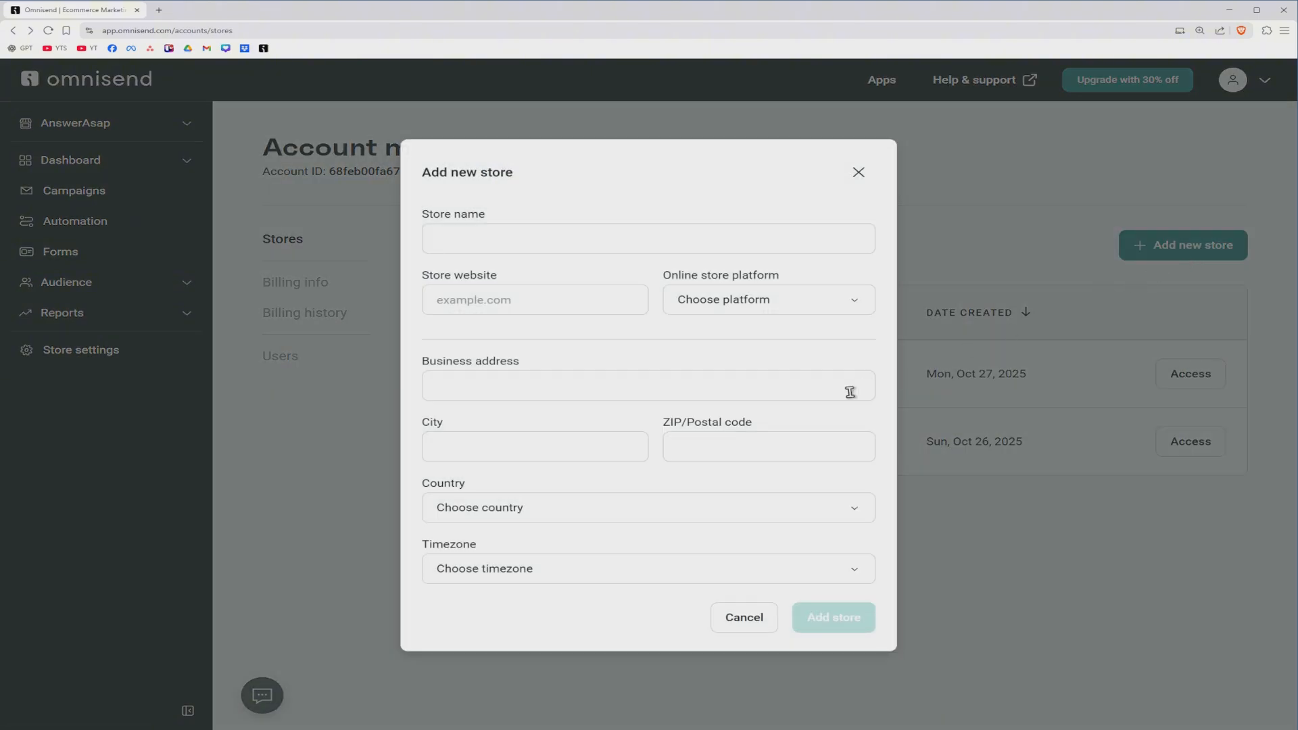
Step: Name the new store "Wordpress (AnswerAsap)", set its website to AnswerAsap.com and its platform to WordPress (without WooCommerce)
left_click(527, 236)
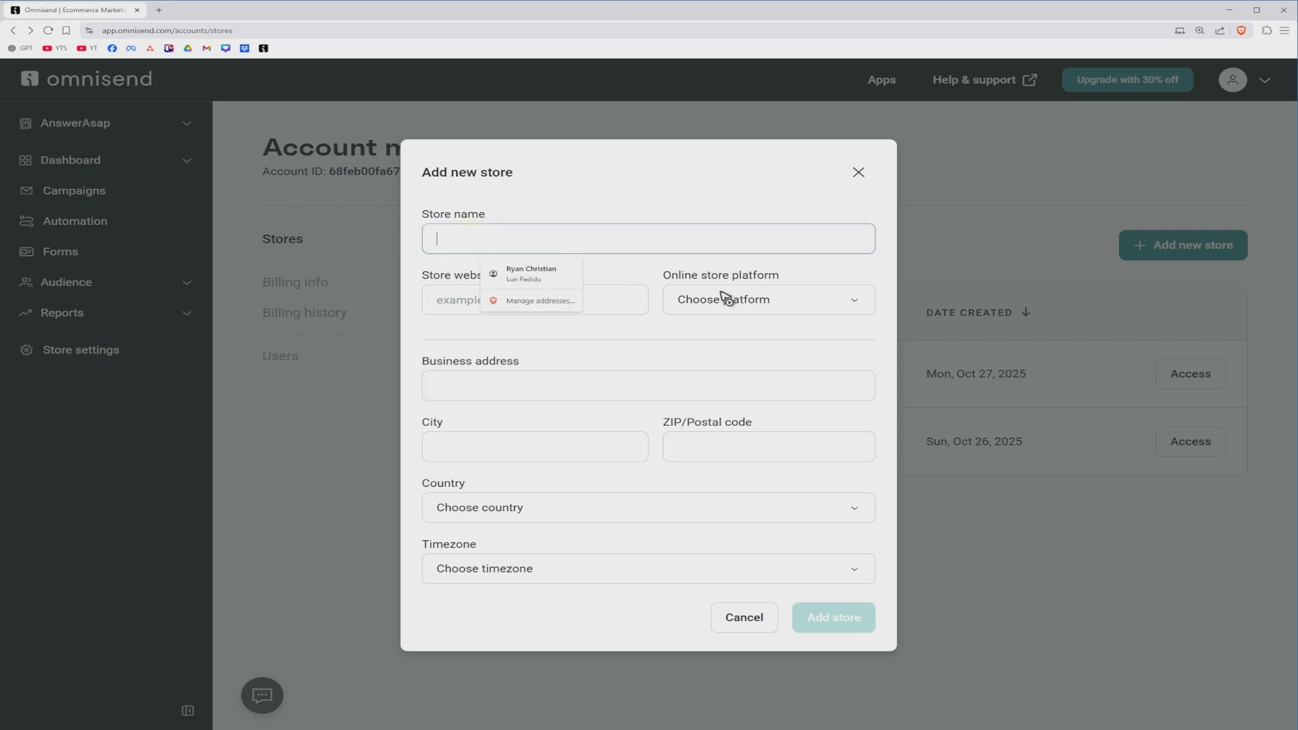
type("Wordpress (AnswerAsap")
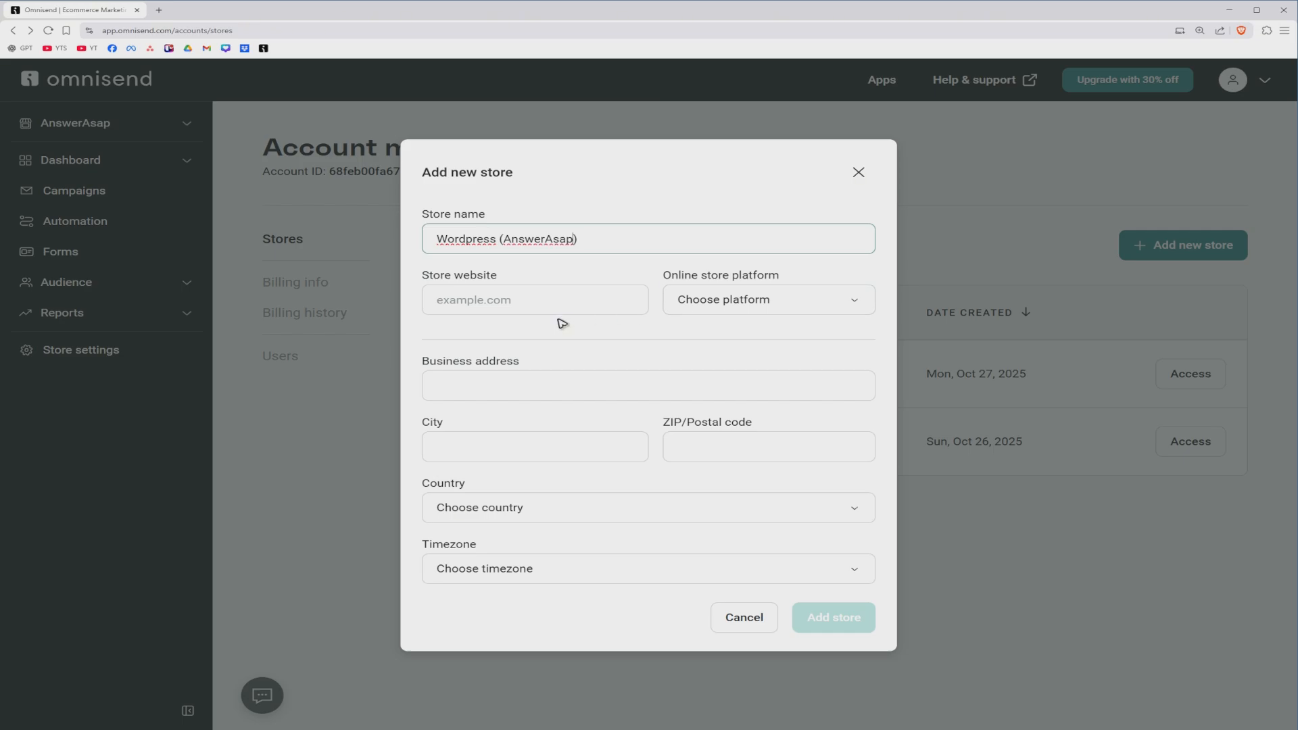
left_click(512, 301)
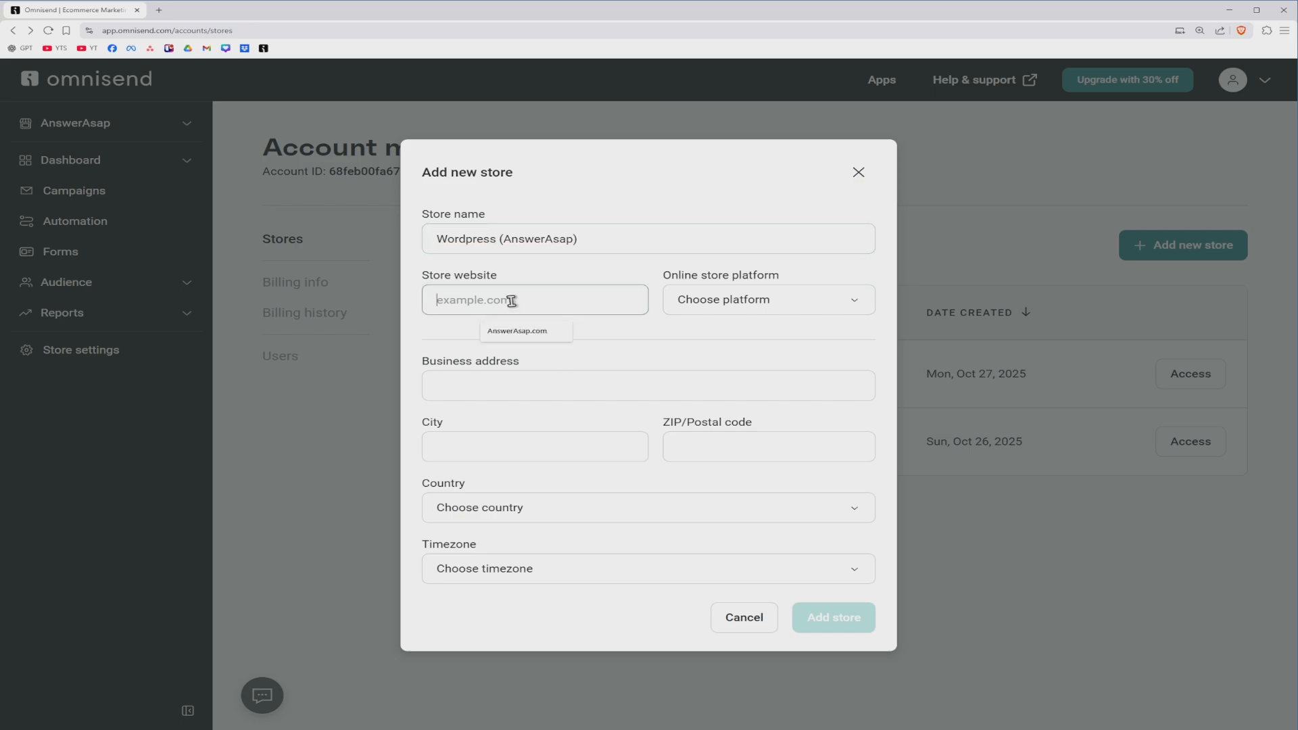
left_click(520, 331)
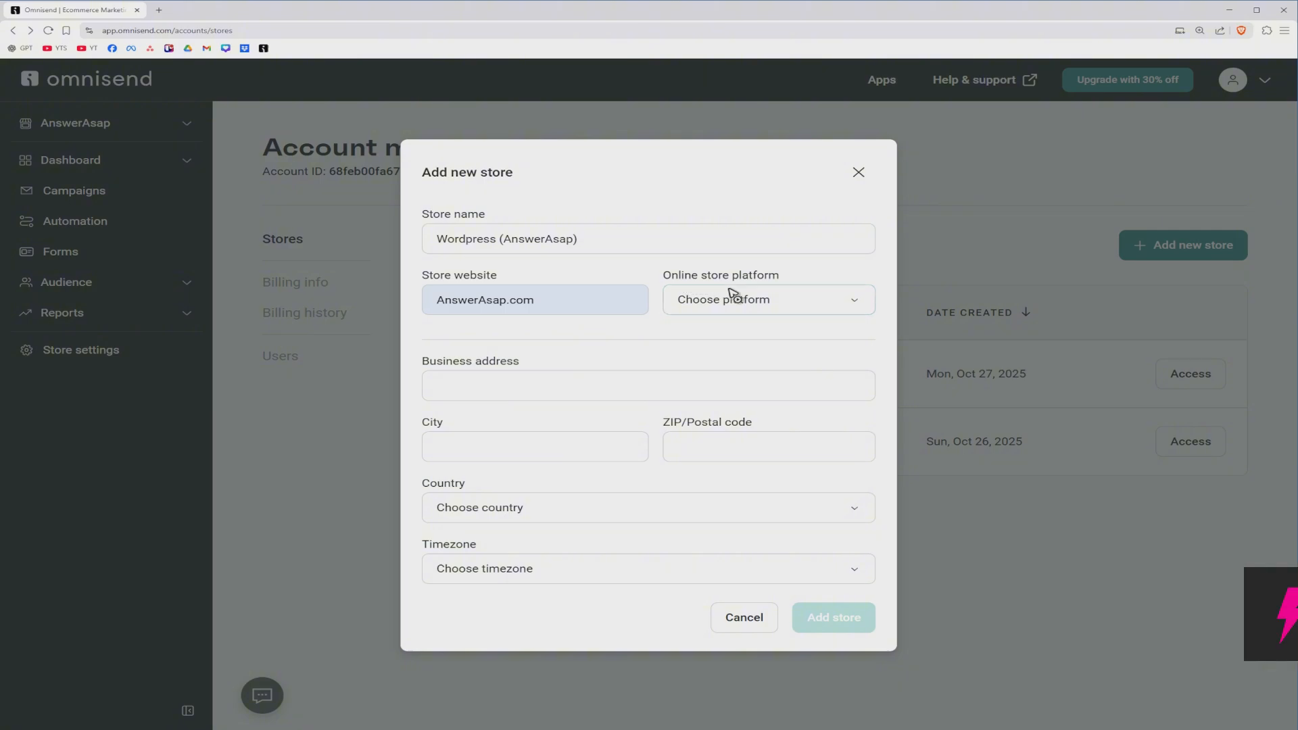
left_click(796, 305)
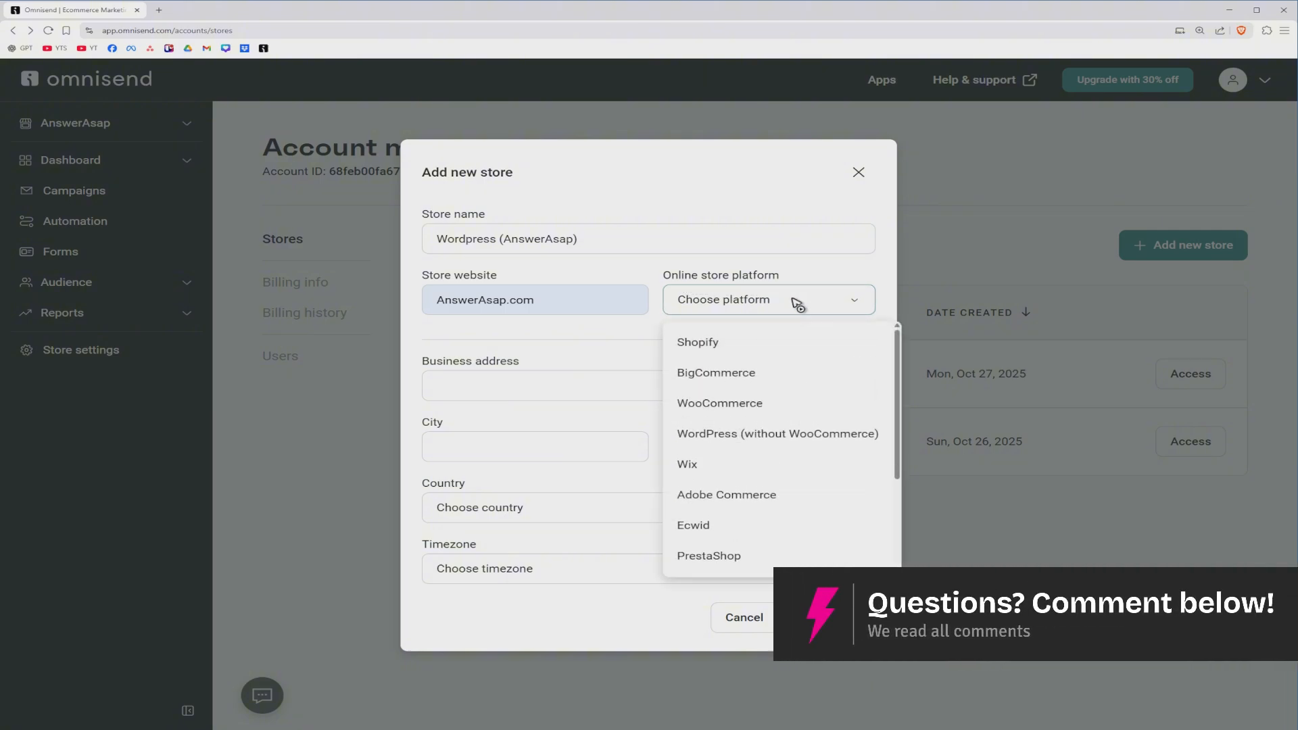
left_click(735, 438)
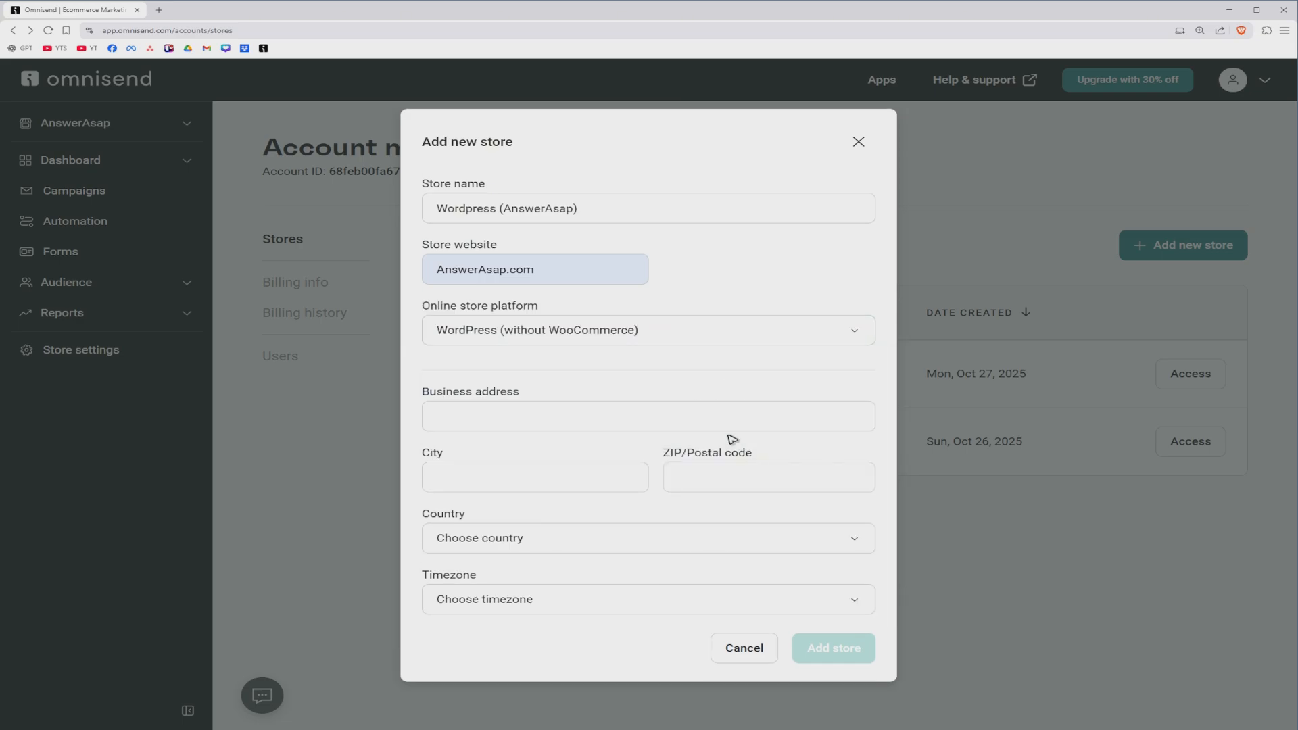
Step: Fill in the business address from the saved details, with Philippines as country and (GMT+08:00) Singapore as timezone, and add the store
left_click(561, 419)
left_click(555, 447)
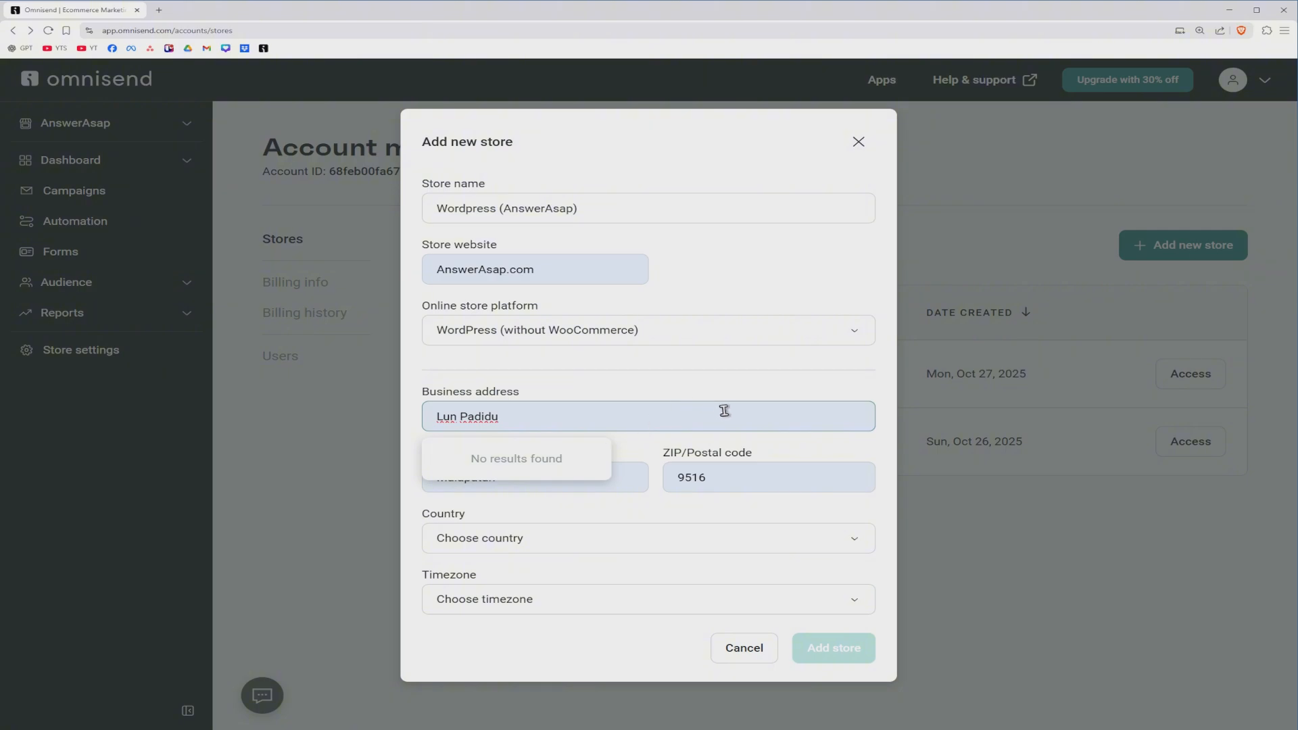
left_click(782, 399)
left_click(633, 542)
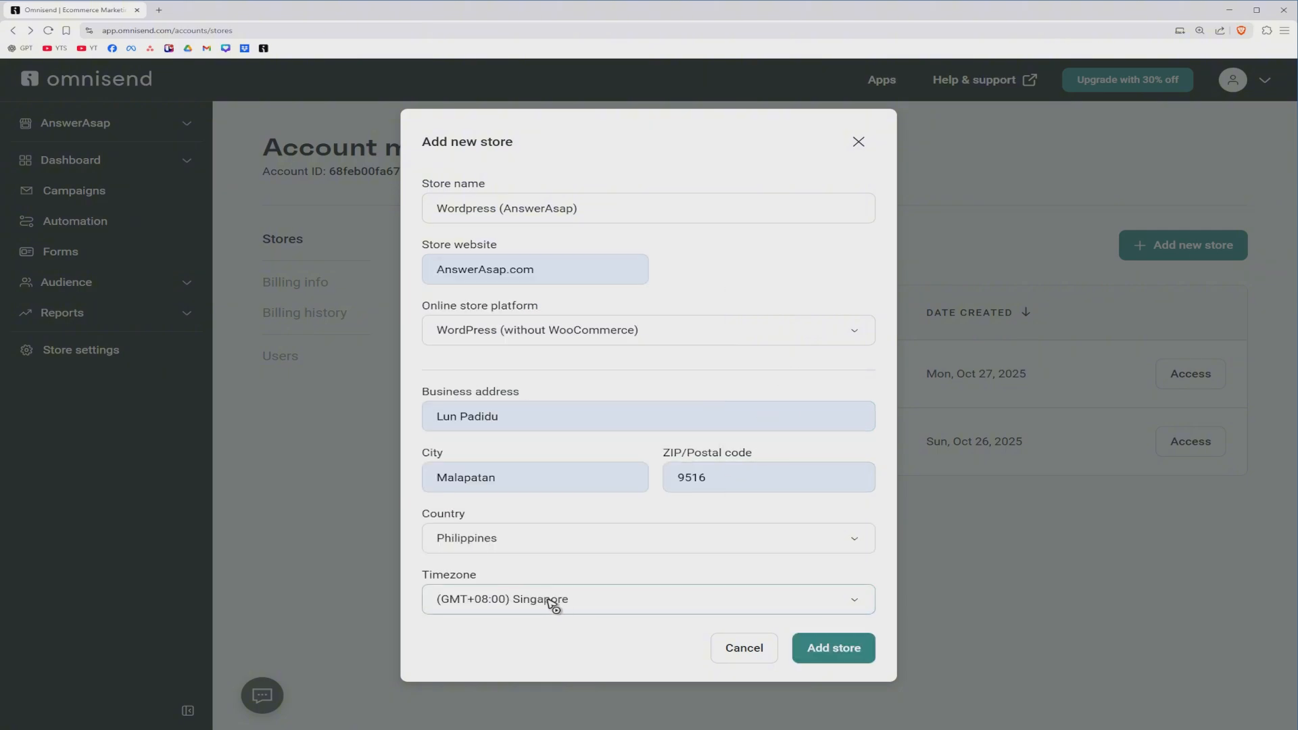
left_click(835, 654)
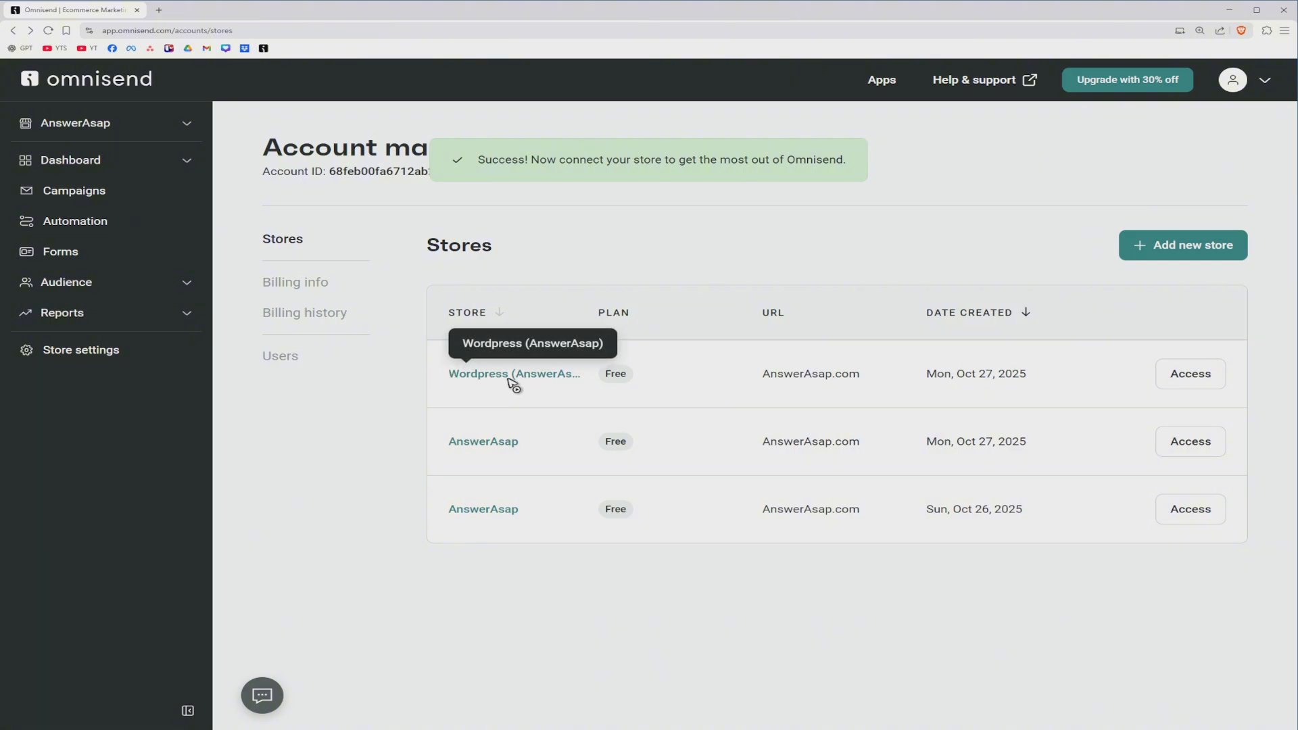
Step: Access the Wordpress (AnswerAsap) store and start connecting it with WordPress as the platform
left_click(1183, 379)
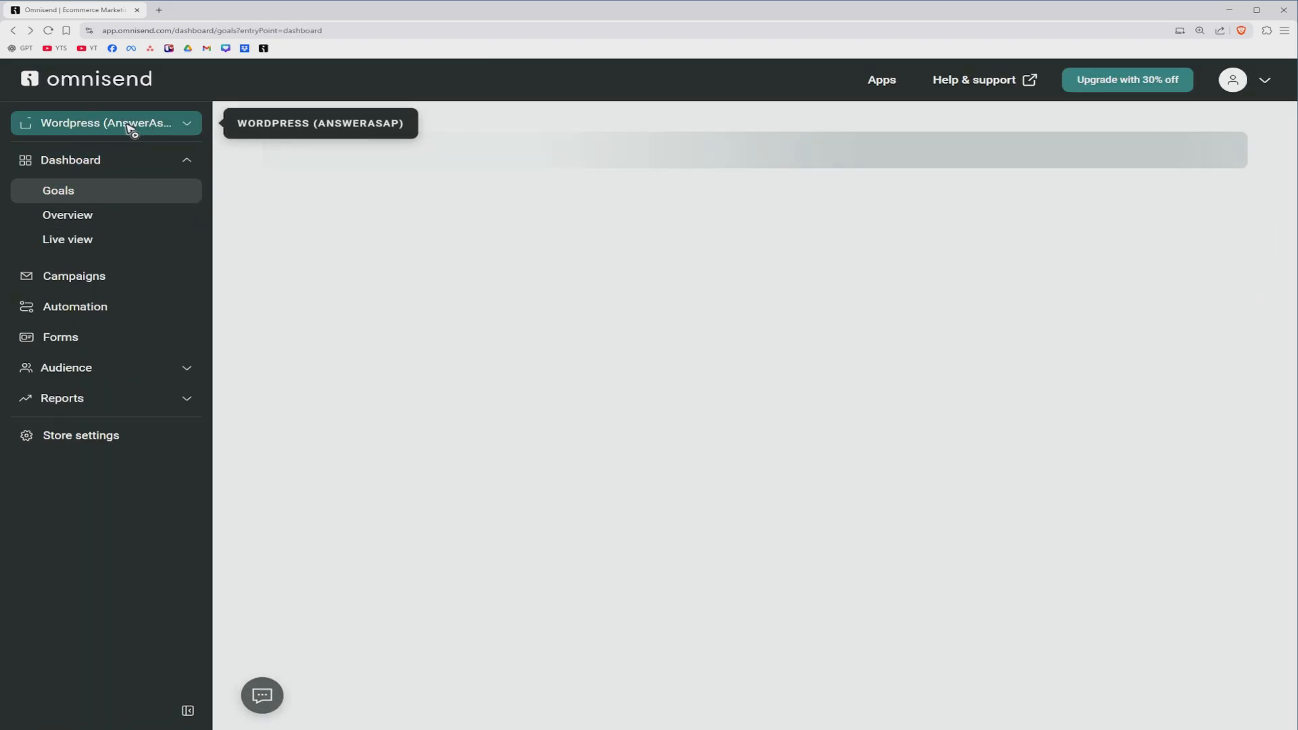
left_click(195, 125)
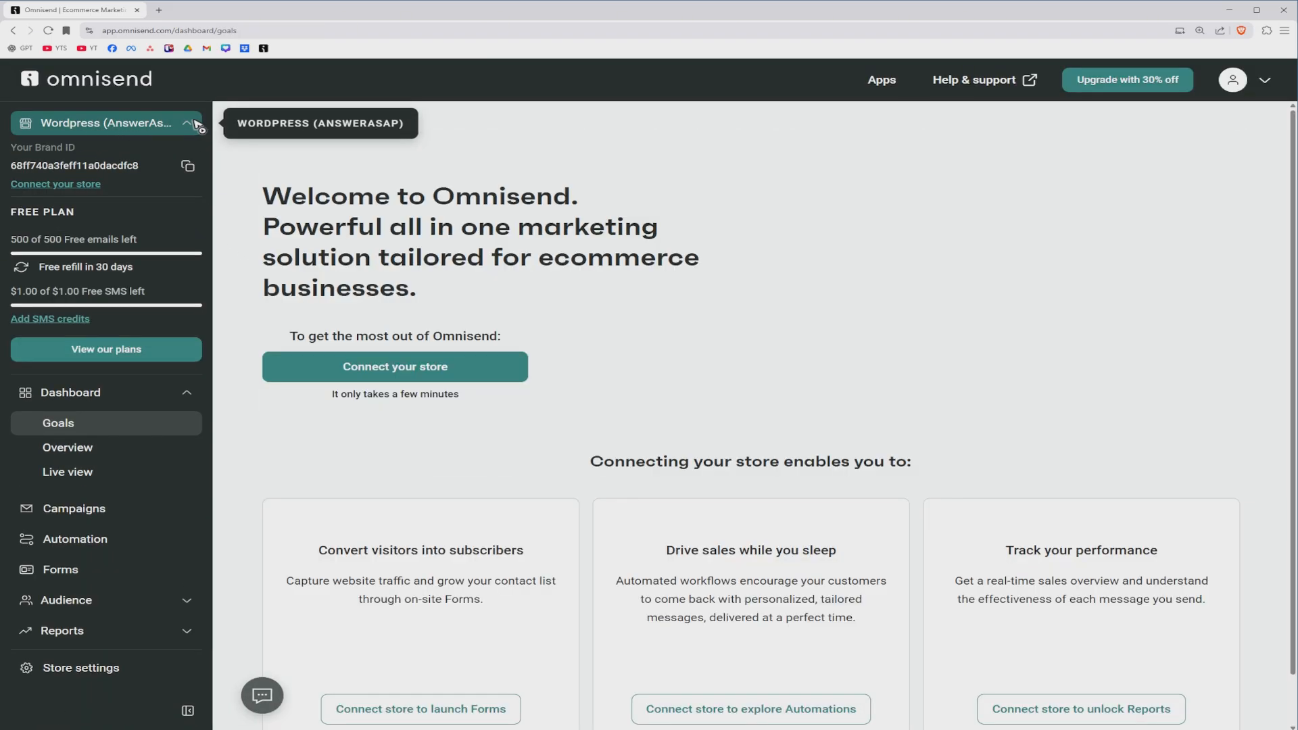
left_click(196, 125)
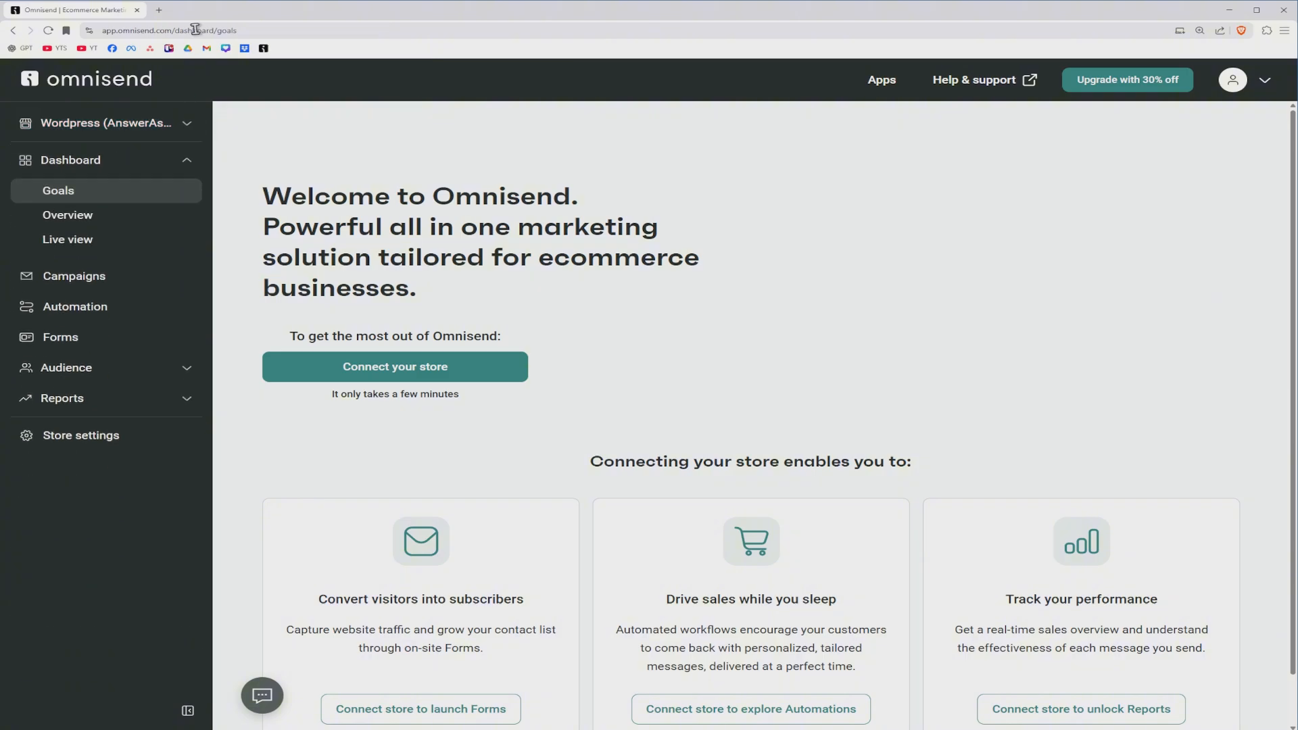
left_click(428, 369)
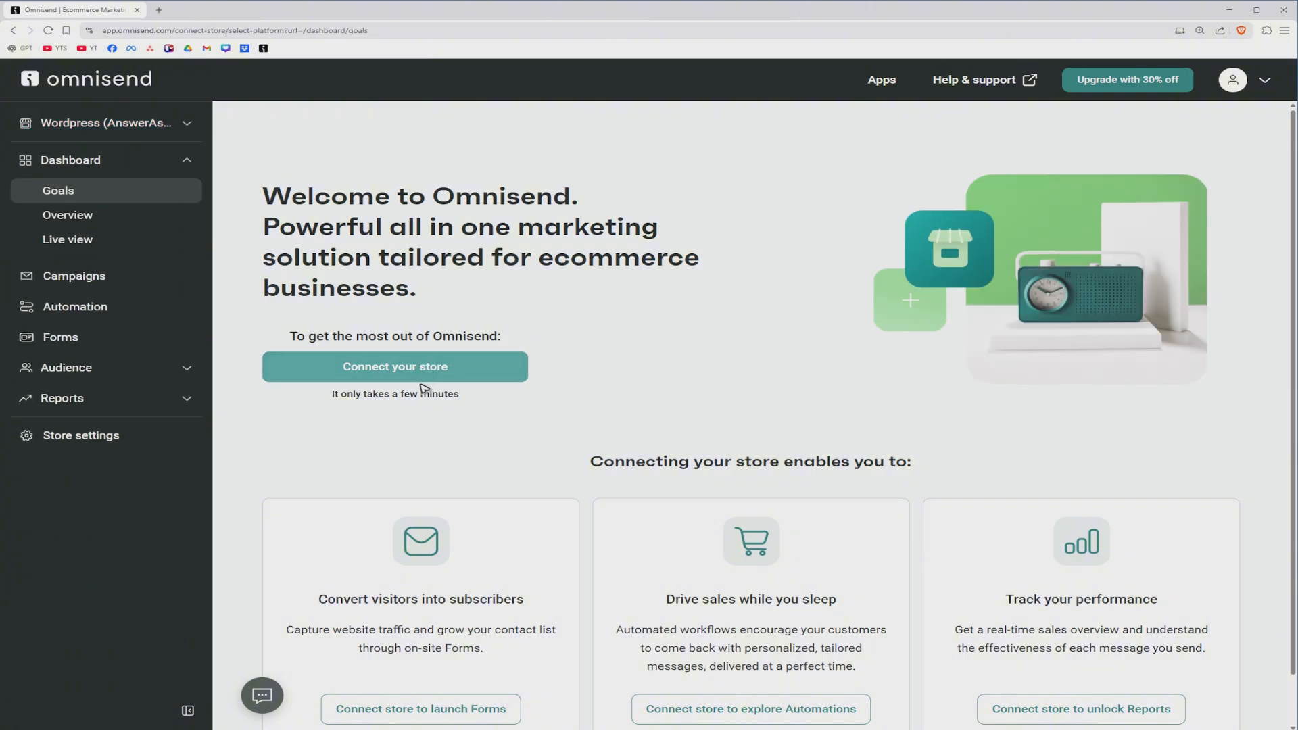
scroll(419, 386, "down", 5)
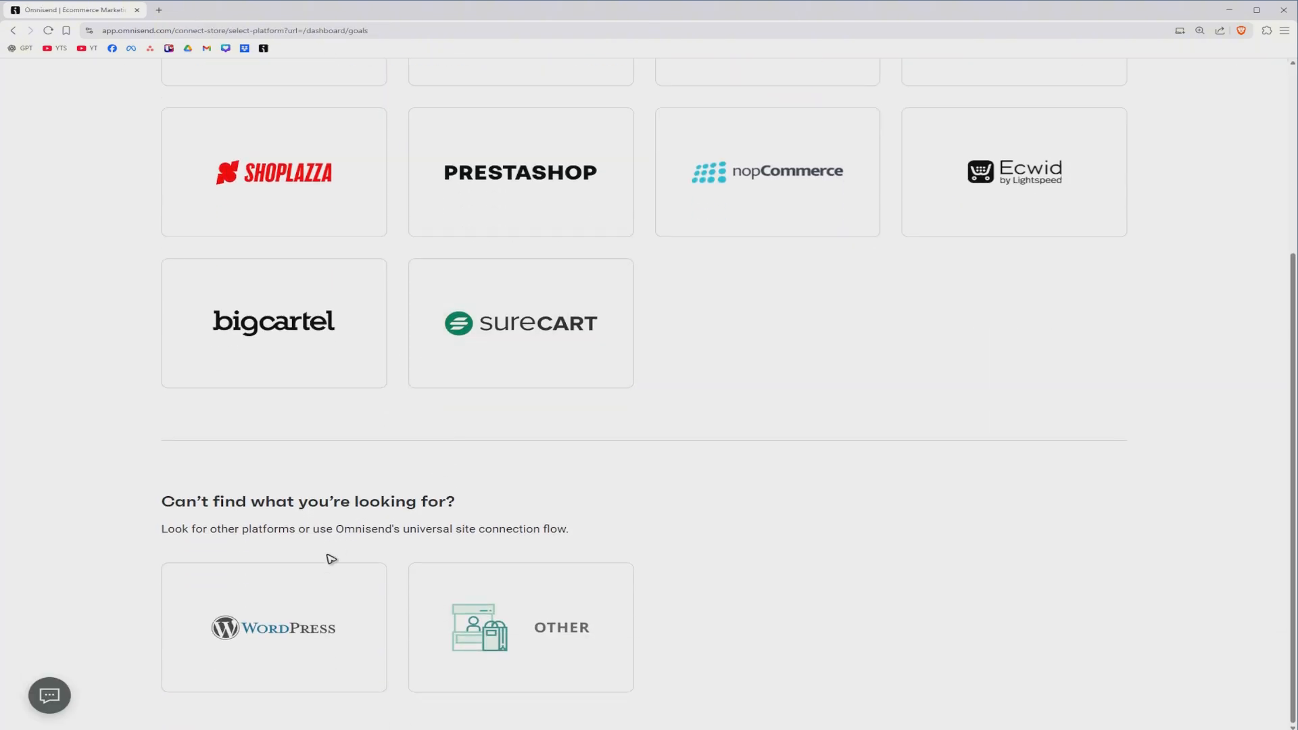
left_click(303, 642)
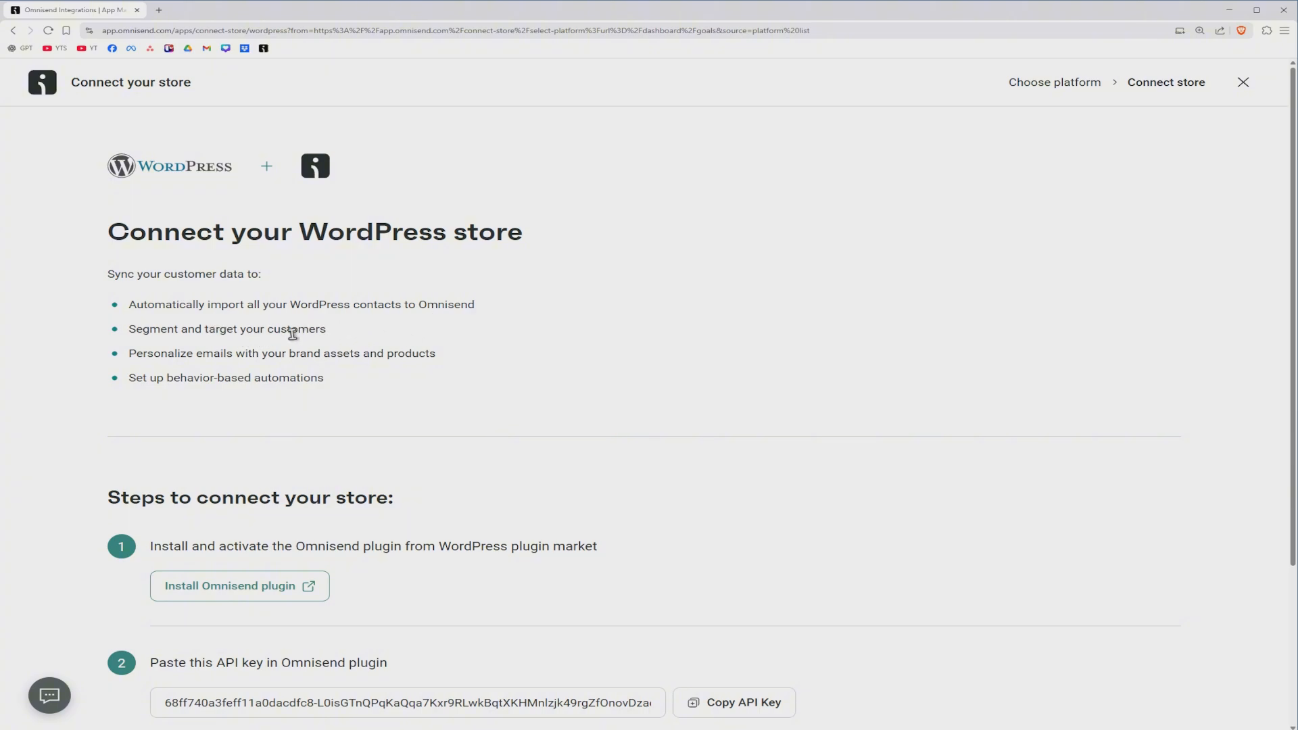
left_click_drag(136, 329, 384, 342)
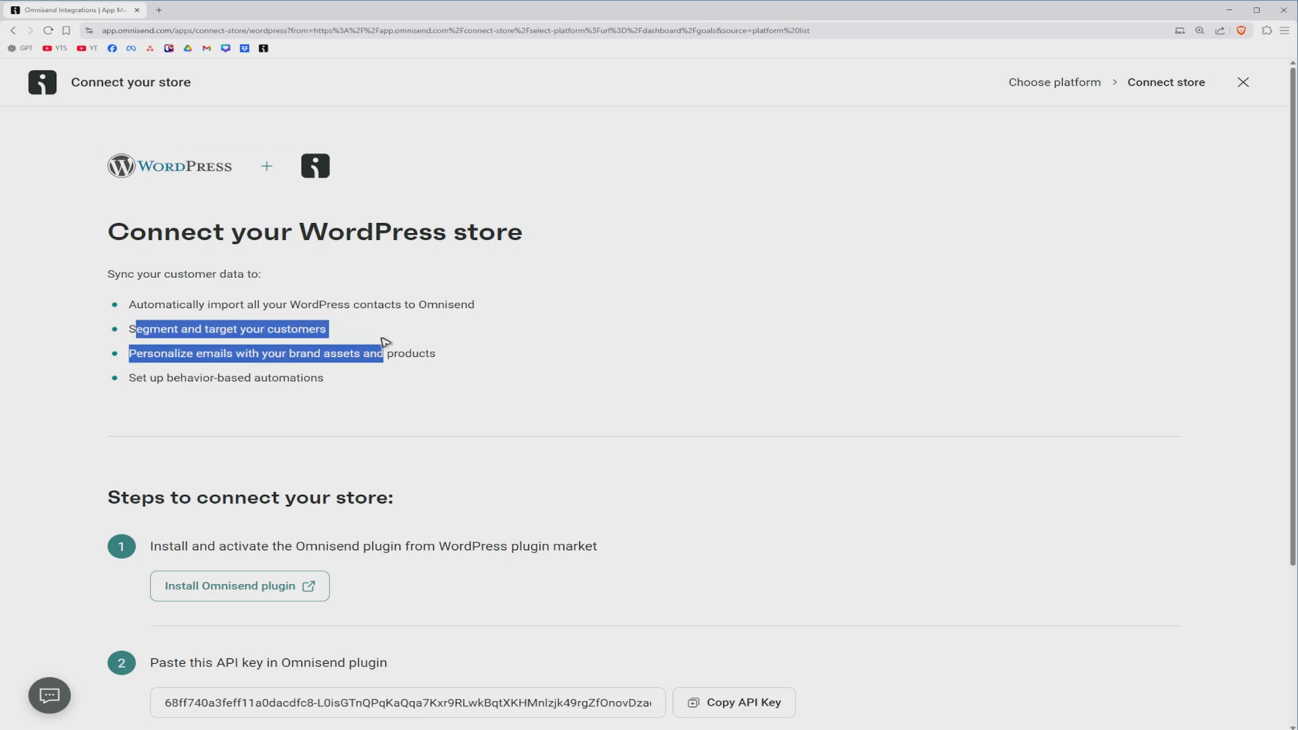
left_click(219, 376)
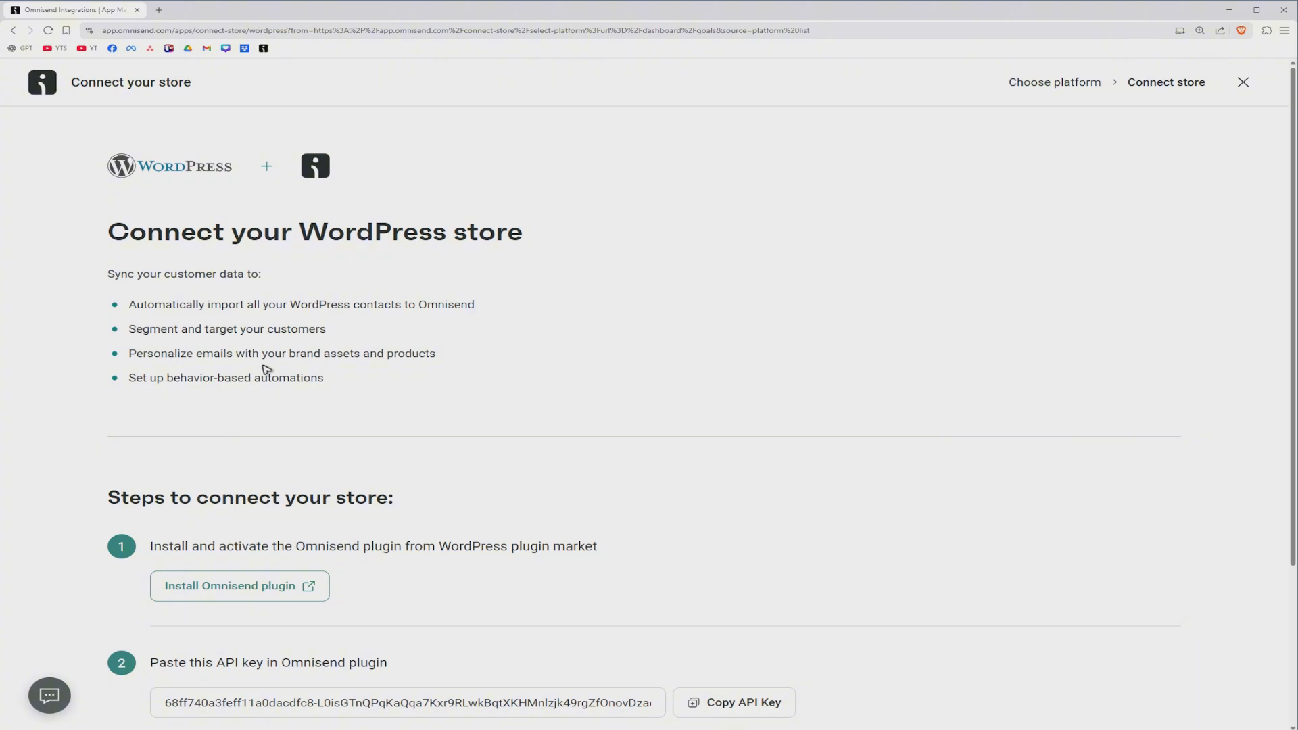
left_click_drag(127, 381, 232, 383)
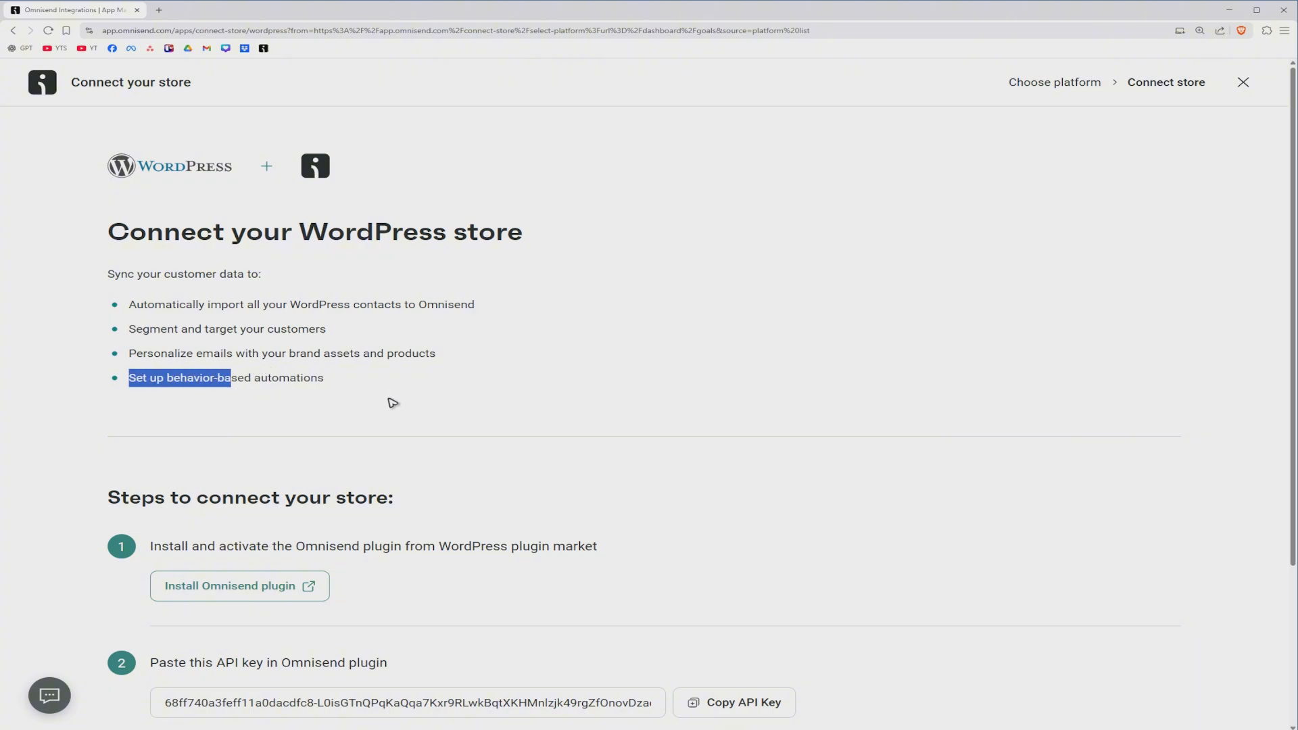
left_click(389, 399)
Step: Open the Omnisend plugin's WordPress.org page from the connection steps and download the plugin archive to the Desktop
scroll(486, 271, "down", 3)
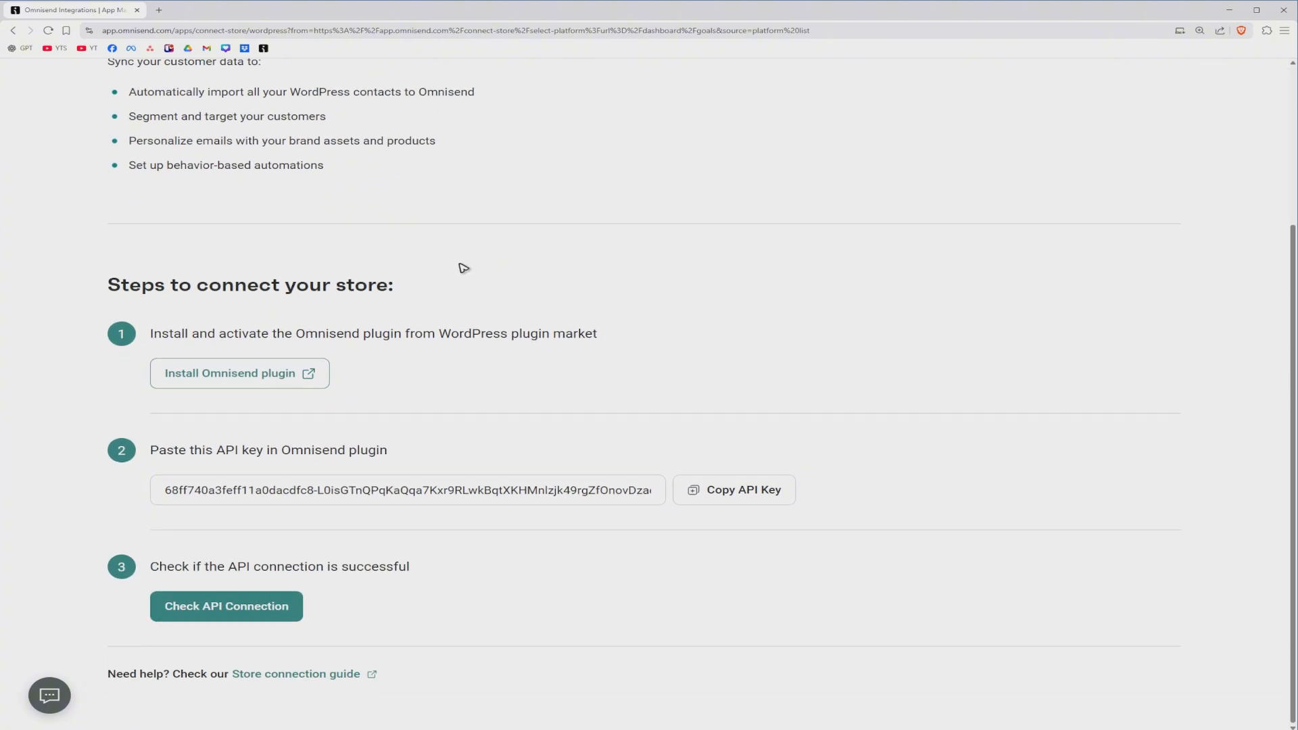
left_click(241, 378)
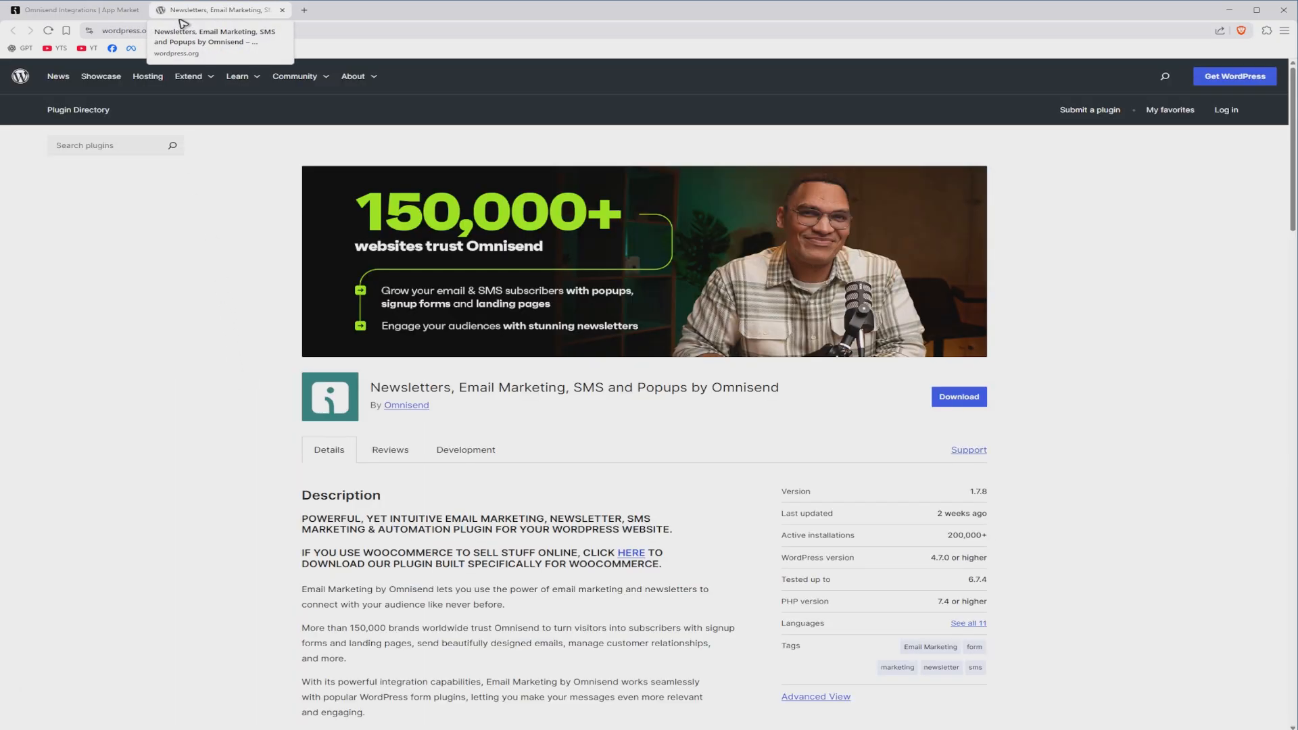
scroll(906, 269, "down", 2)
left_click(961, 297)
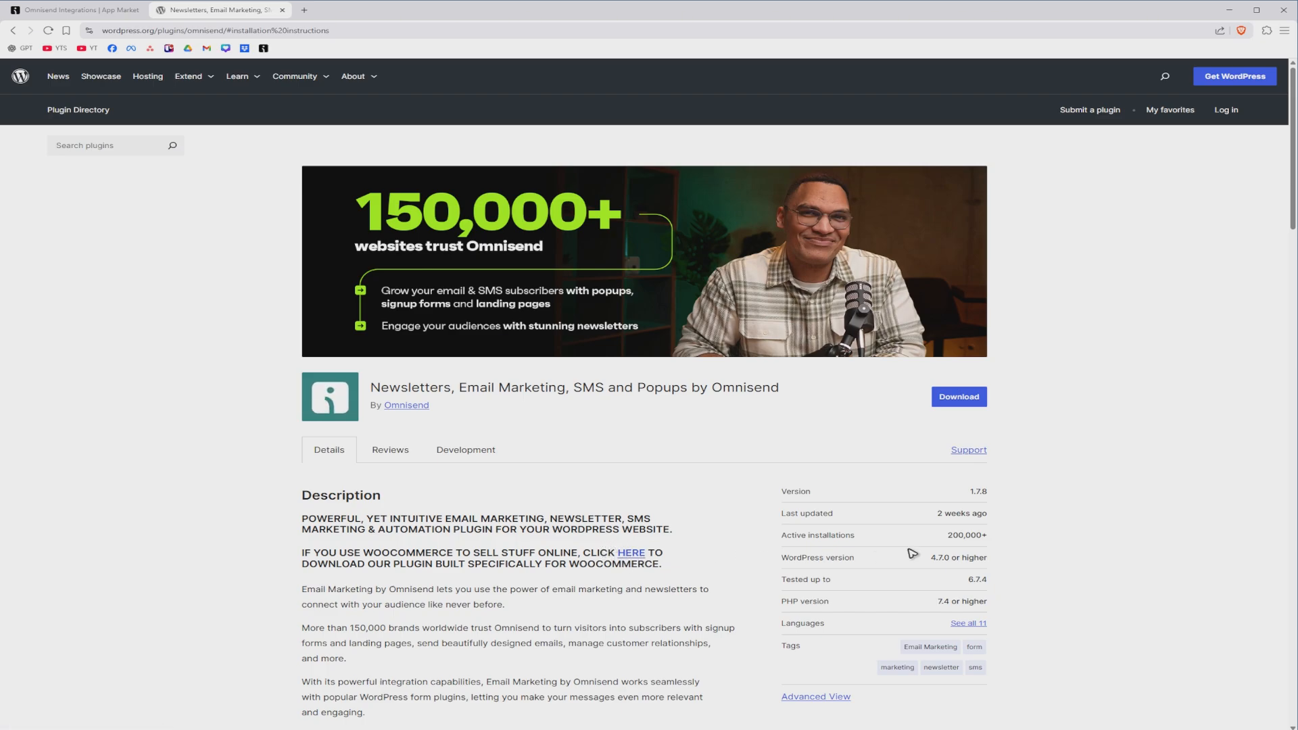
left_click(965, 400)
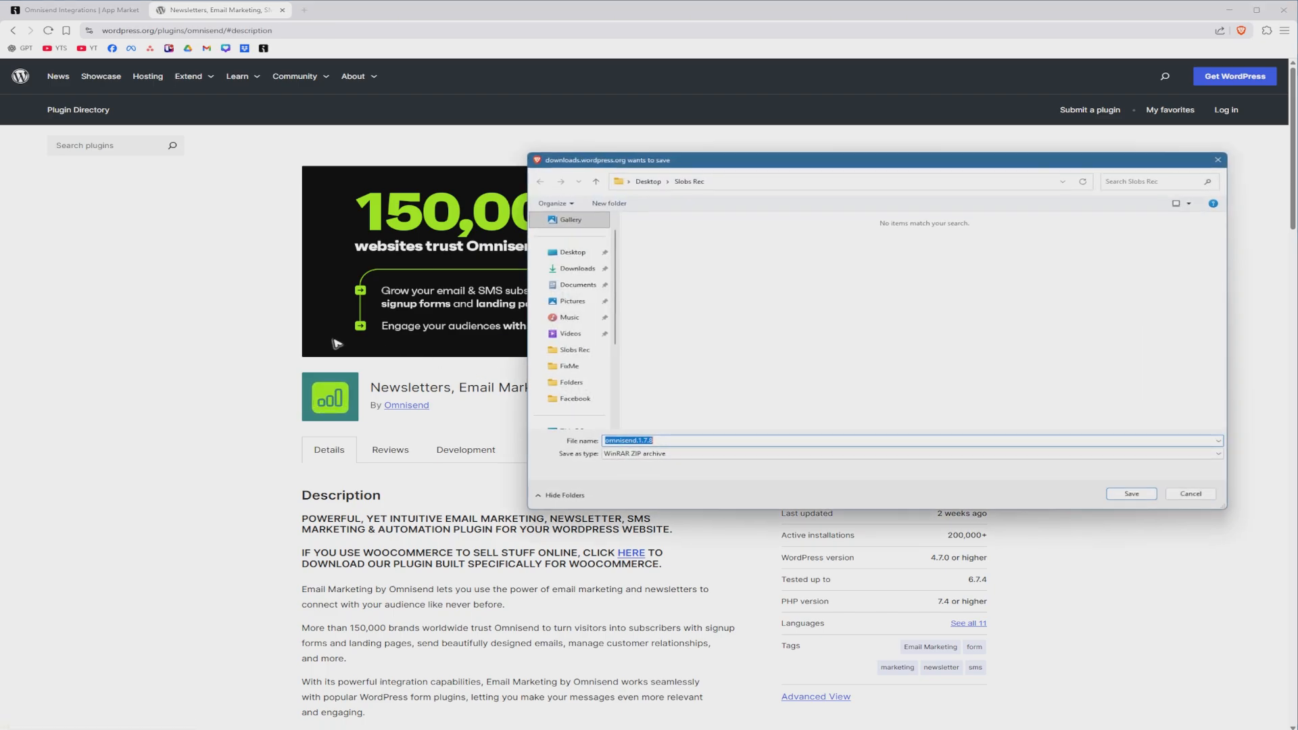
left_click(572, 252)
left_click(1131, 493)
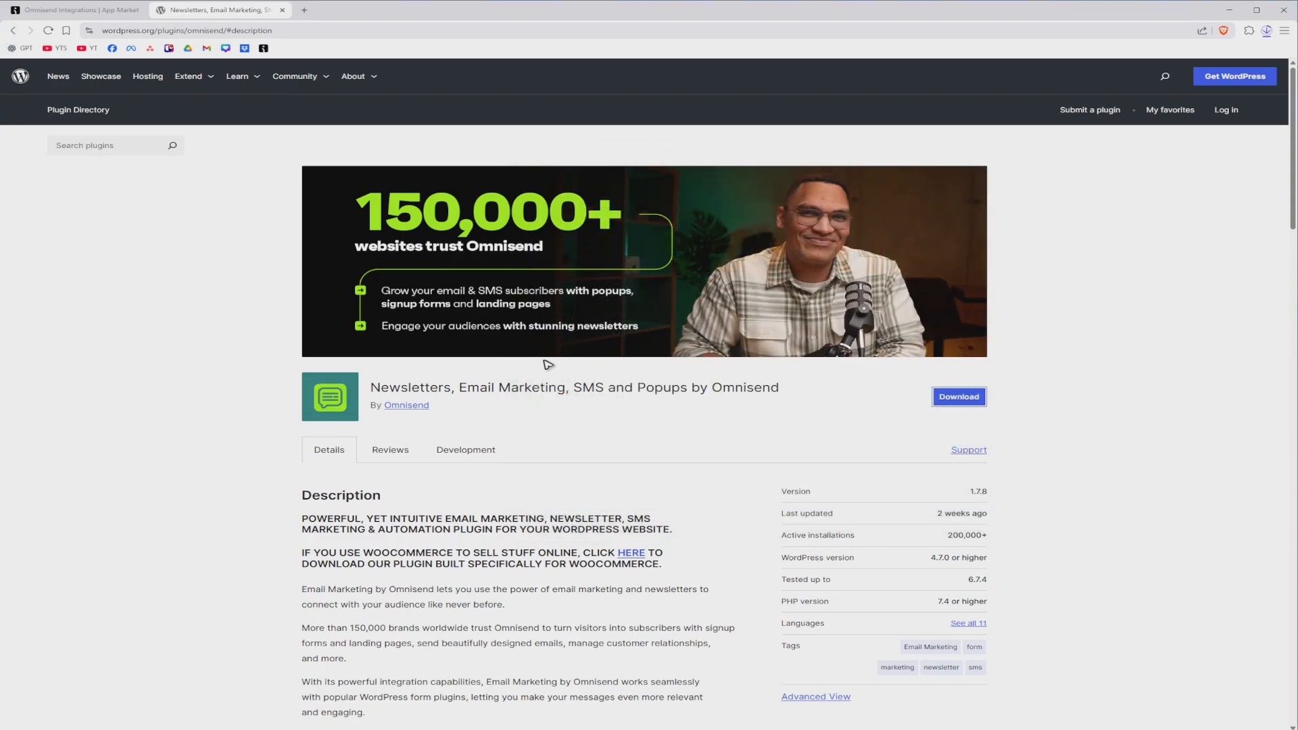
Step: Show the downloaded omnisend.1.7.8 archive in its folder and extract it on the Desktop
left_click(1266, 31)
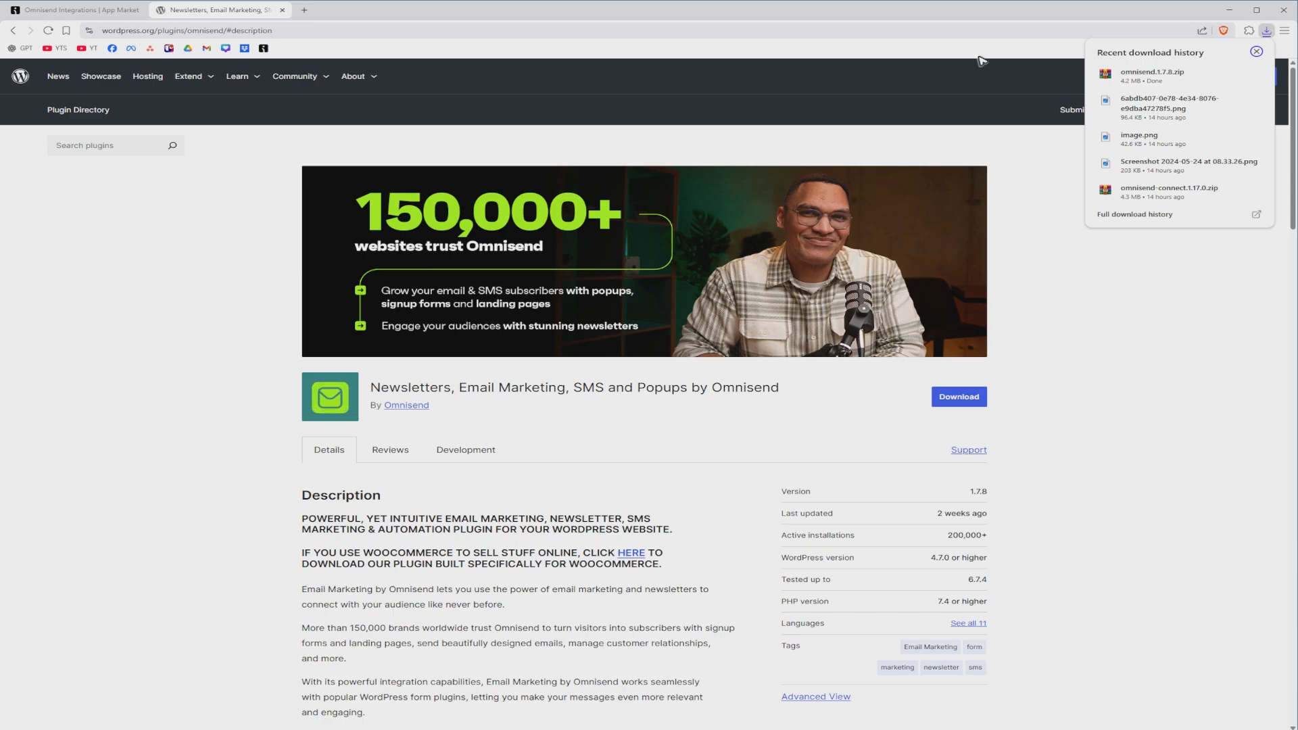
mouse_move(1158, 81)
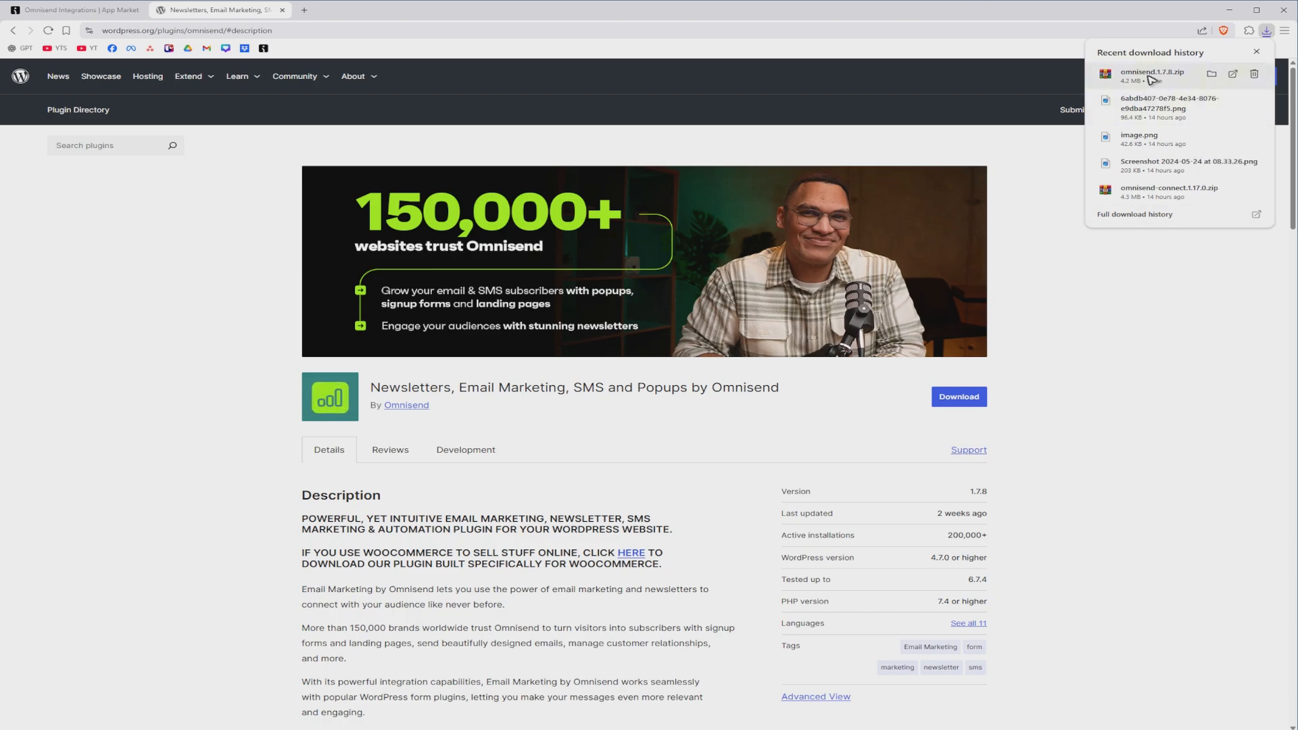
left_click(1210, 76)
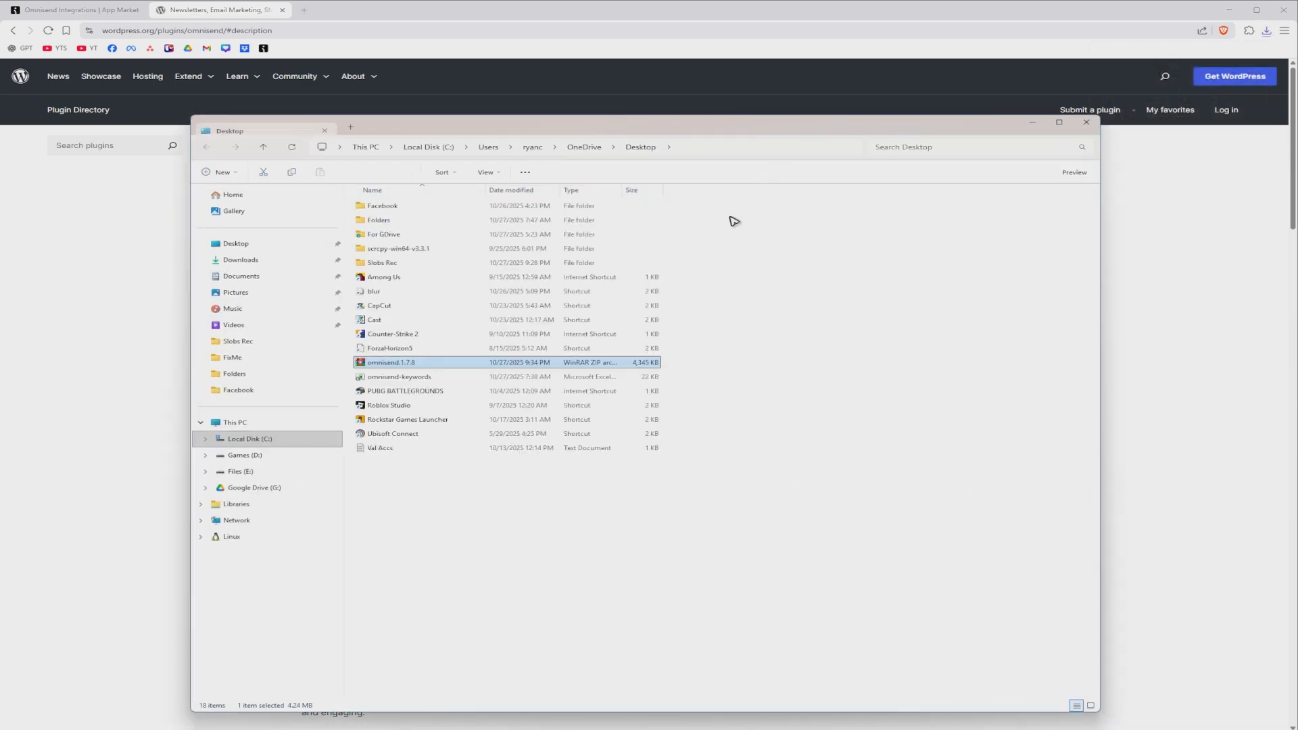
right_click(394, 366)
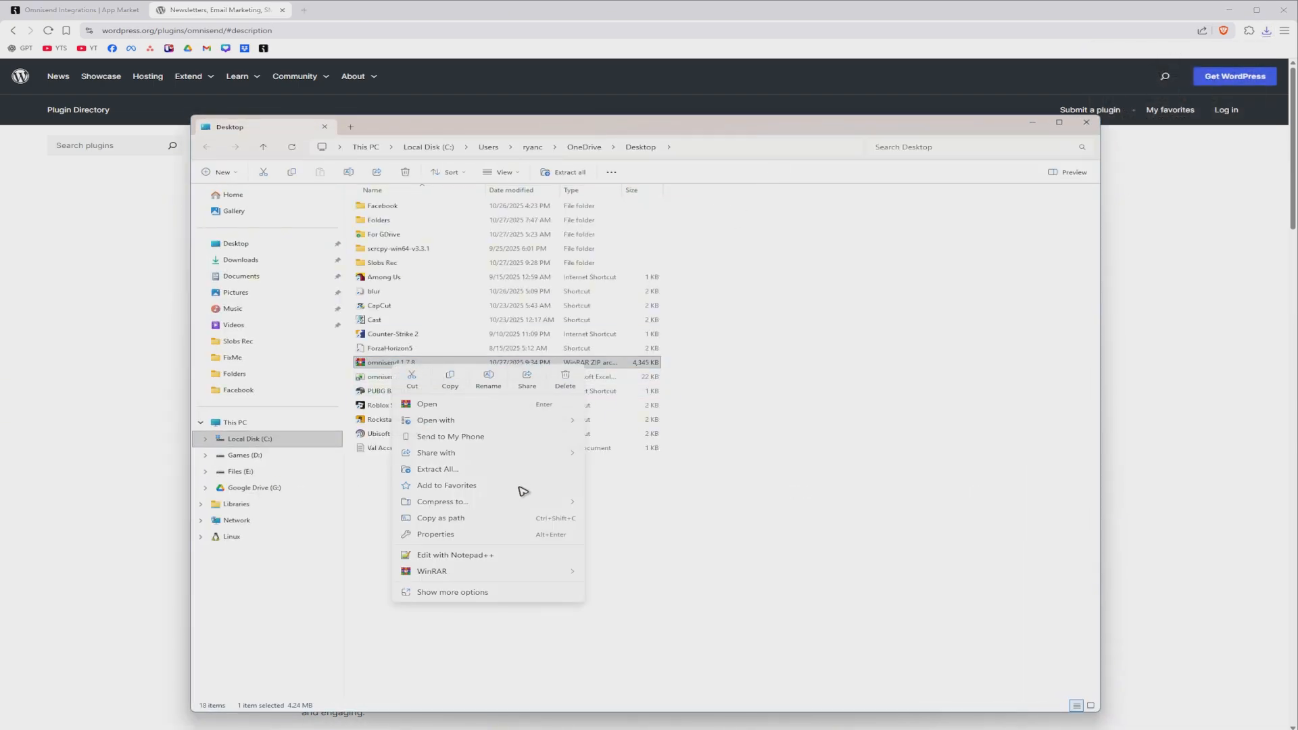
mouse_move(495, 572)
left_click(637, 619)
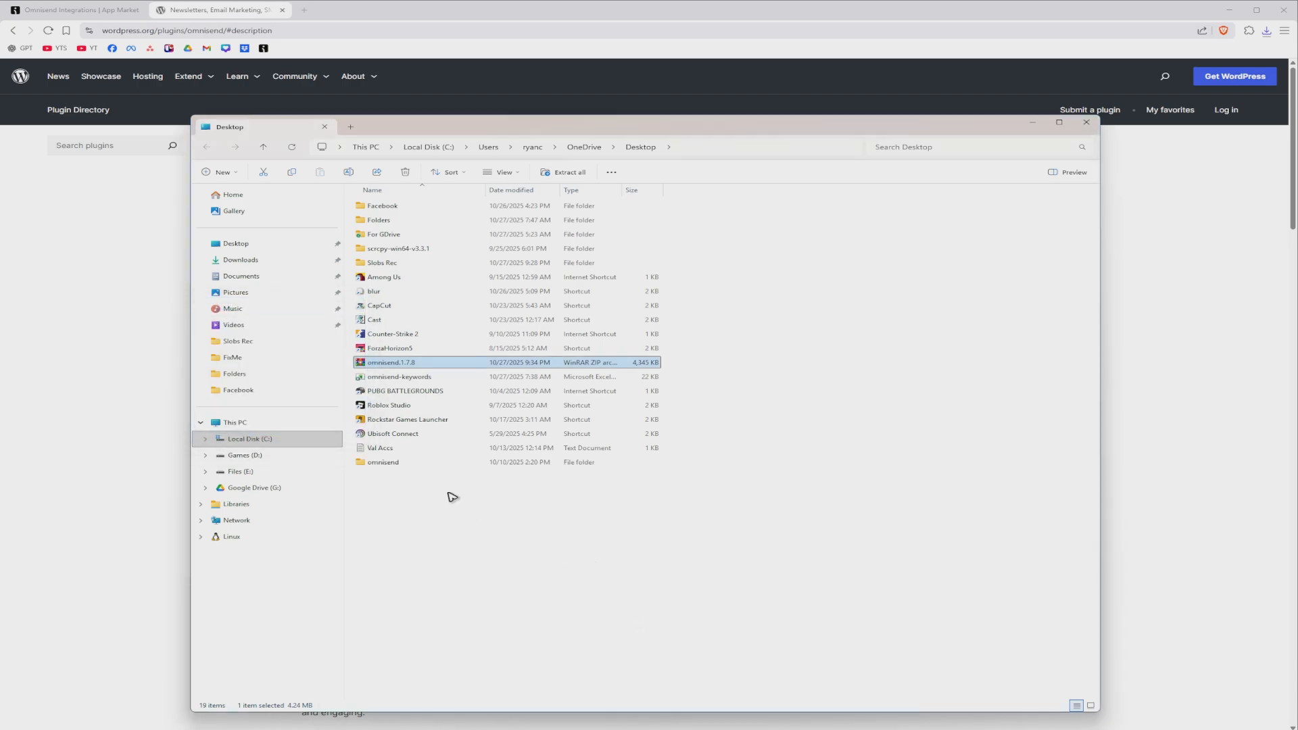
Step: Look through the contents of the extracted omnisend folder and close the file window
double_click(417, 465)
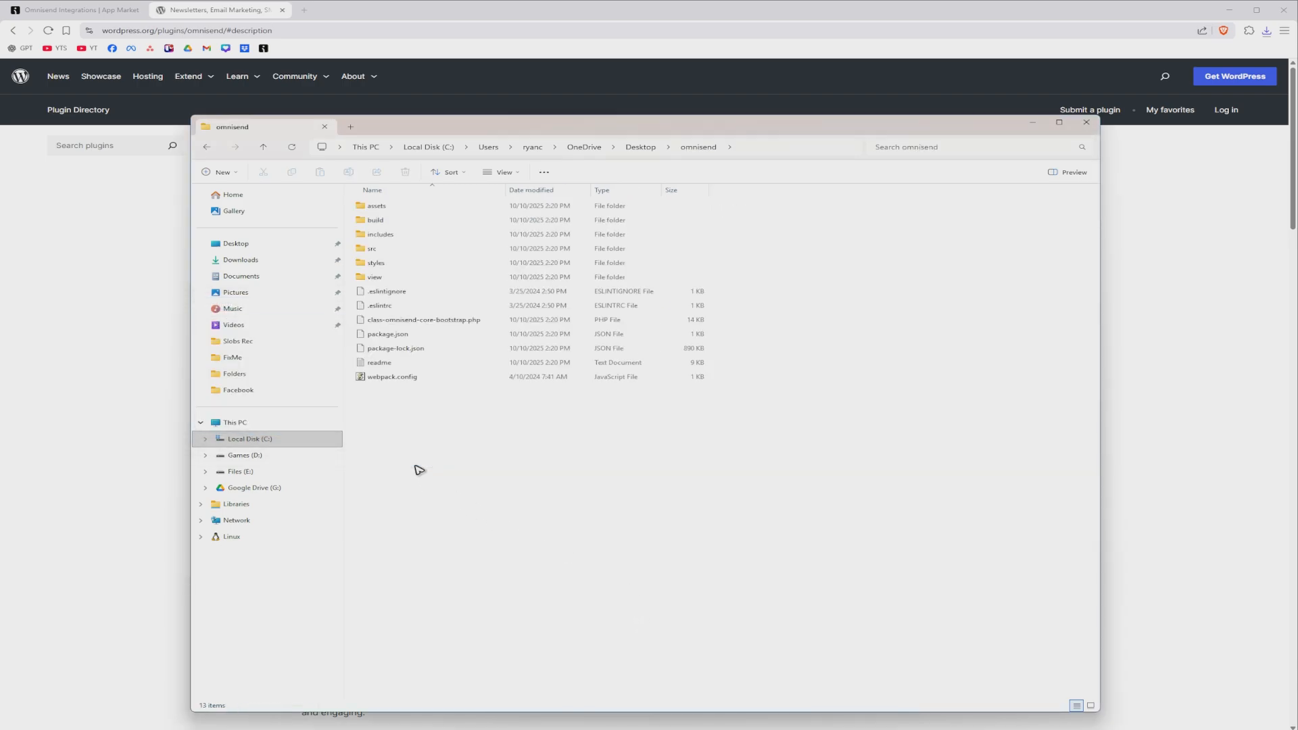
left_click(538, 434)
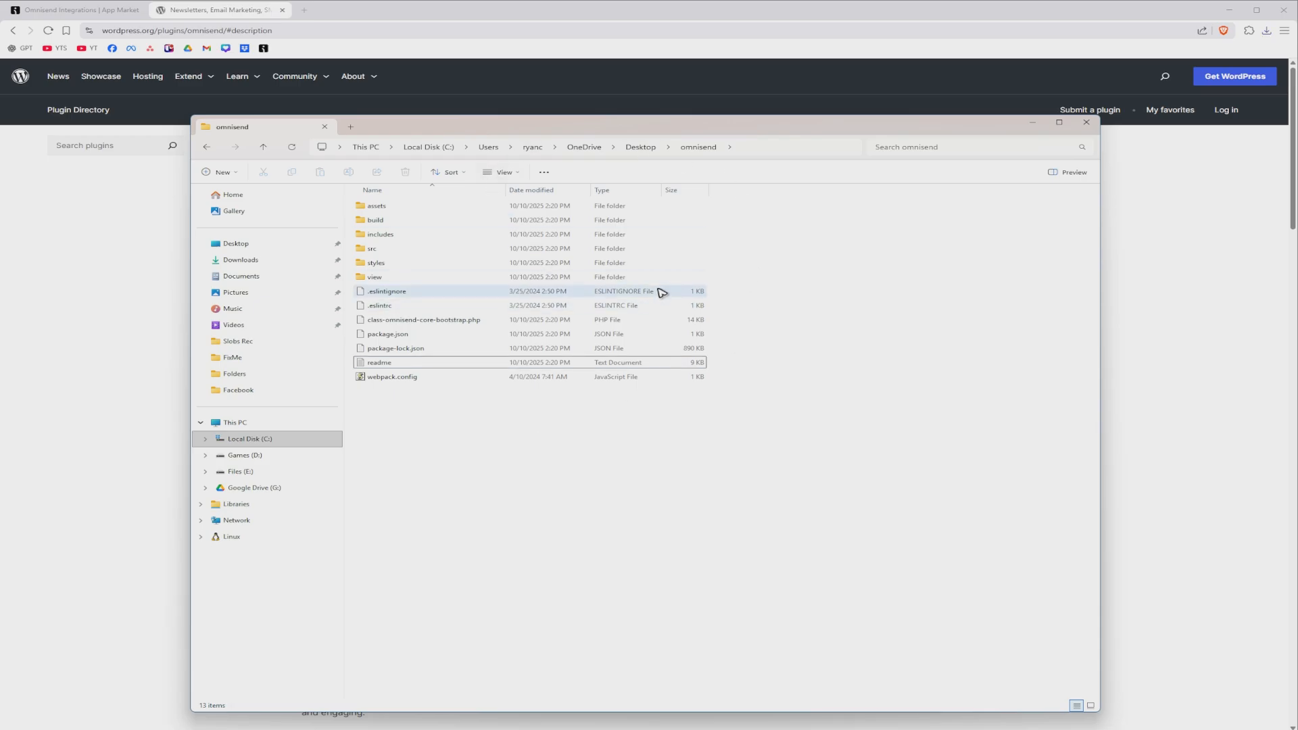
left_click(1086, 122)
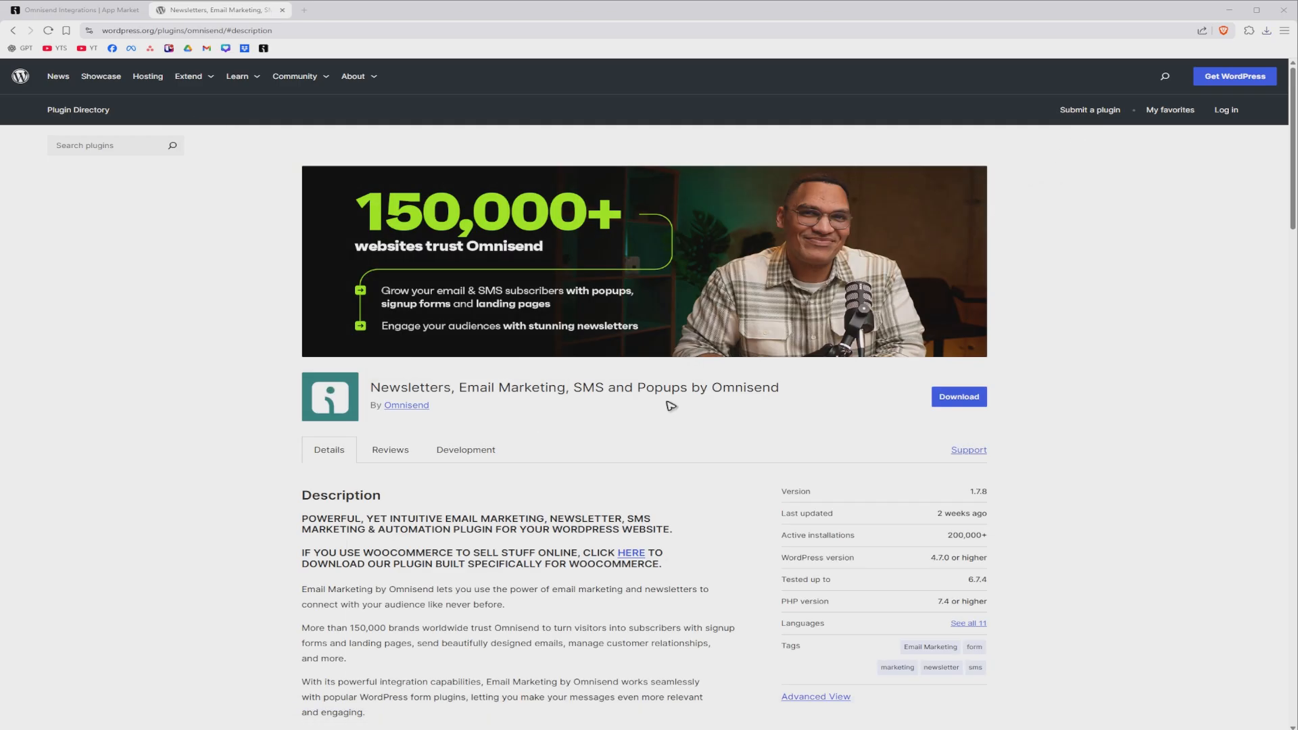
Step: Return to the Omnisend store connection steps and copy the API key for the plugin
left_click(95, 11)
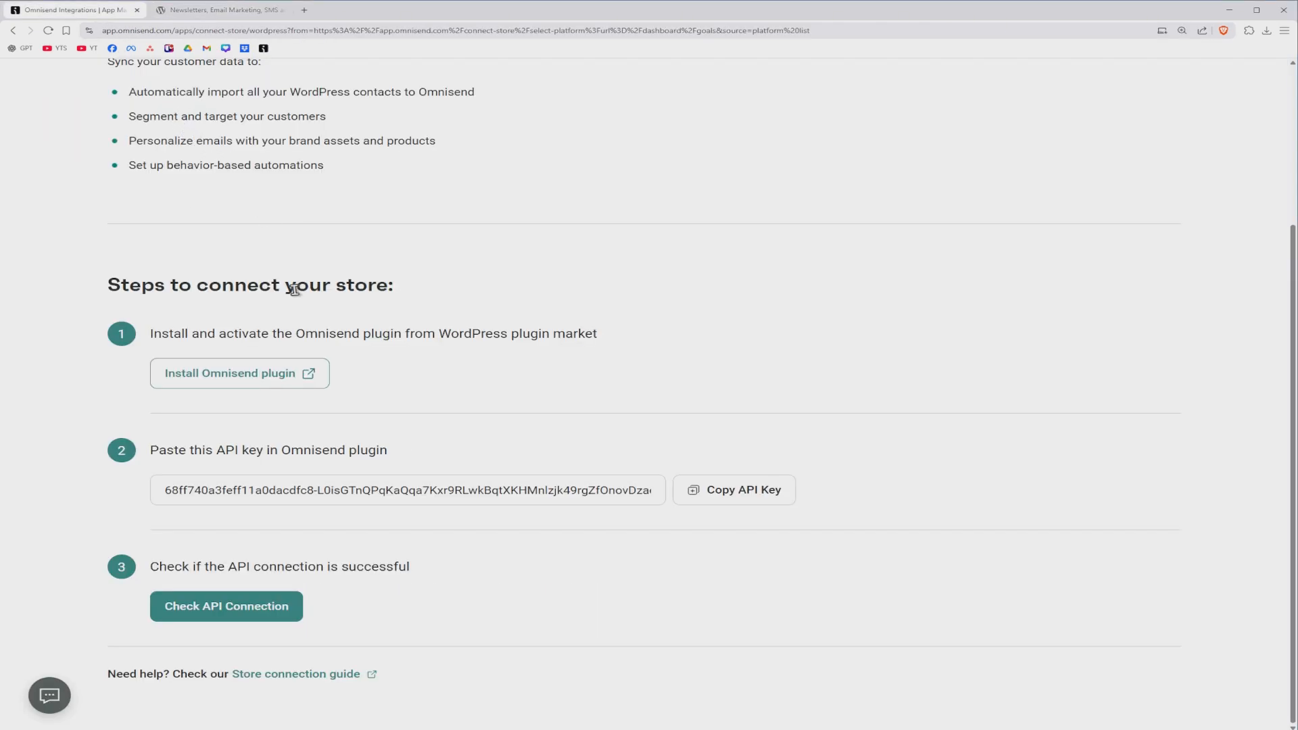
left_click(749, 500)
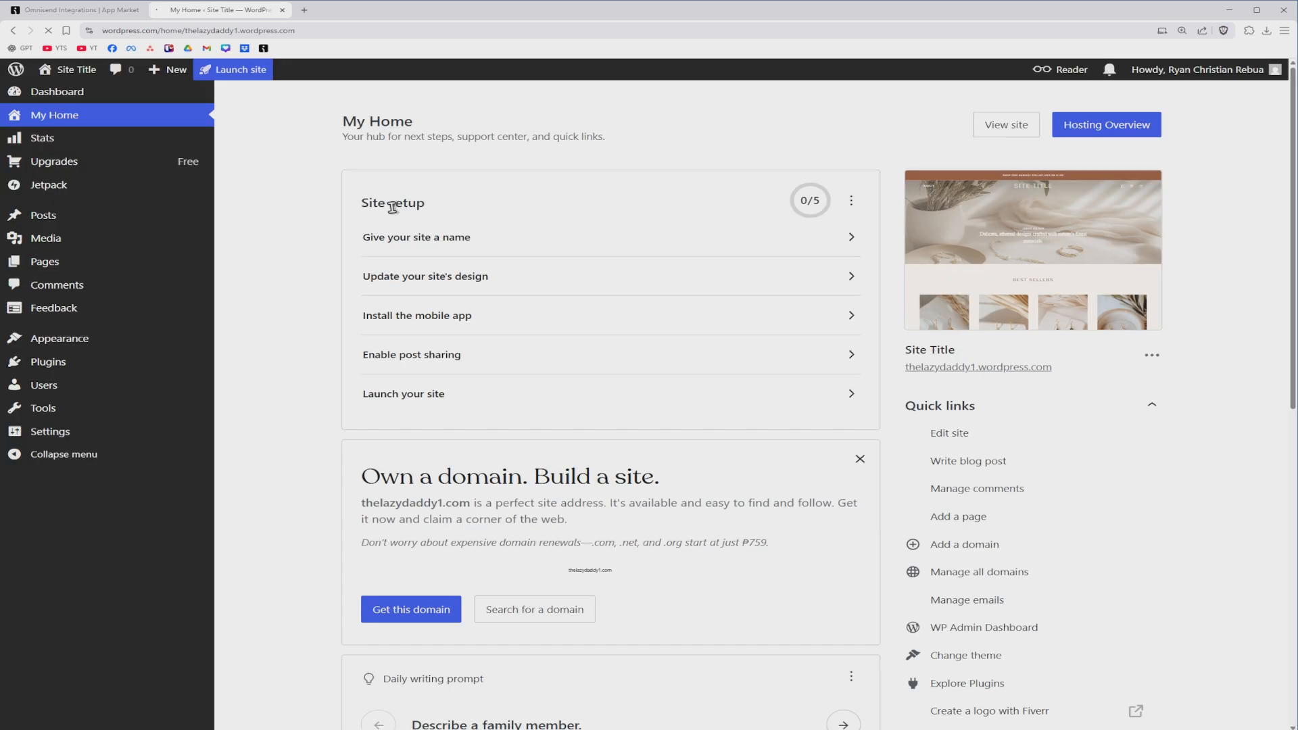
Step: Search the WordPress site's plugin marketplace for "omnisend" and open the Newsletters, Email Marketing, SMS and Popups by Omnisend plugin
left_click(49, 362)
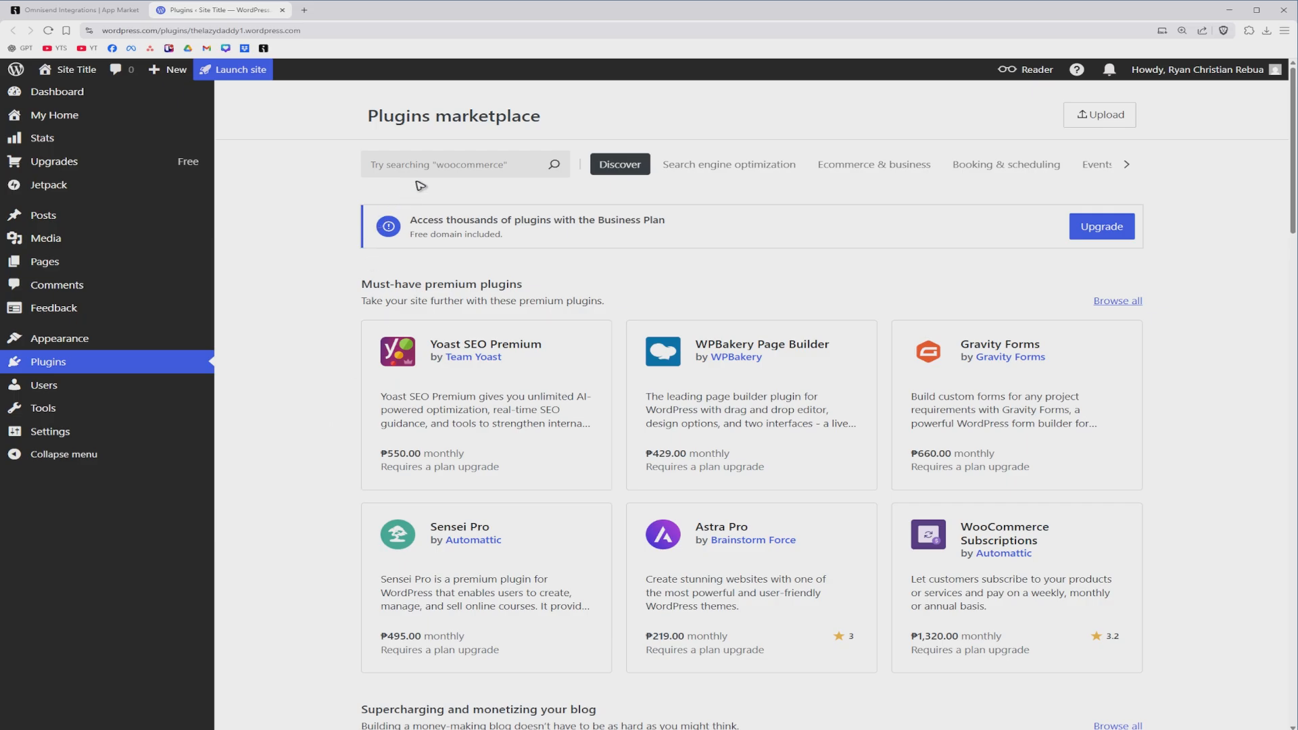
left_click(429, 164)
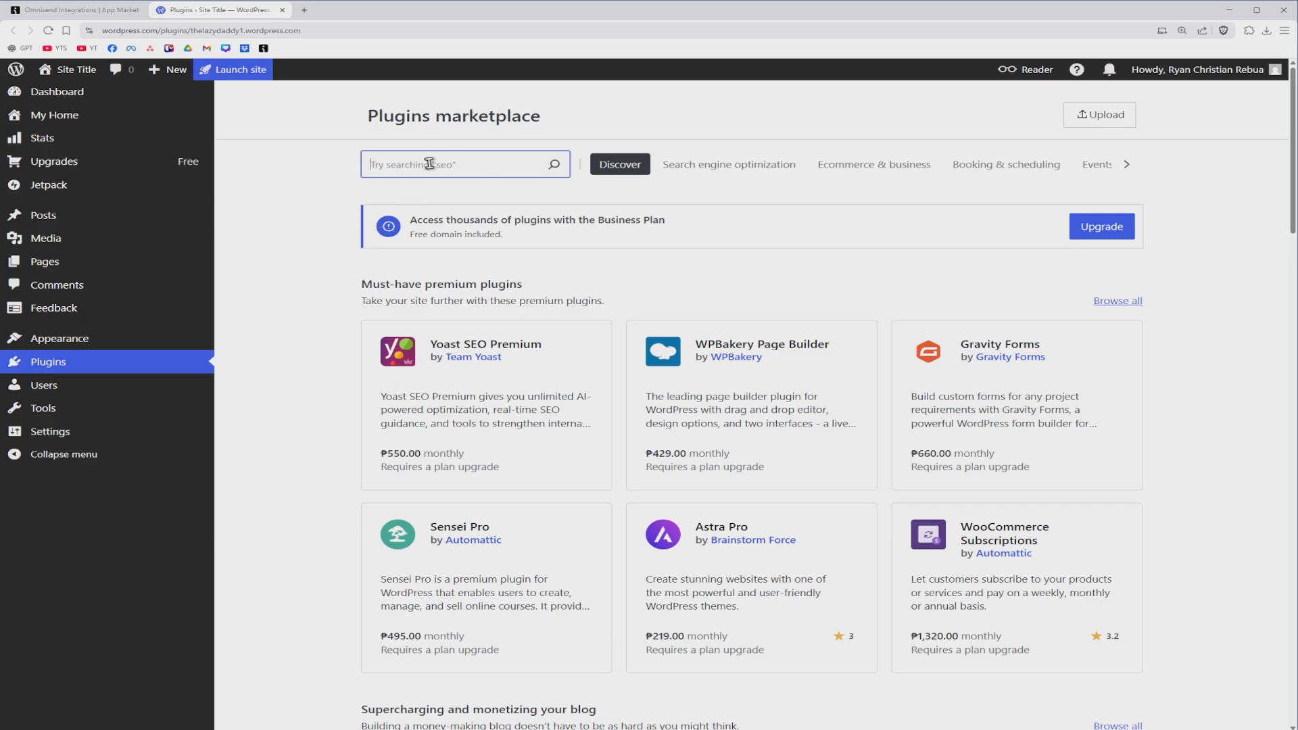
type("omnisend")
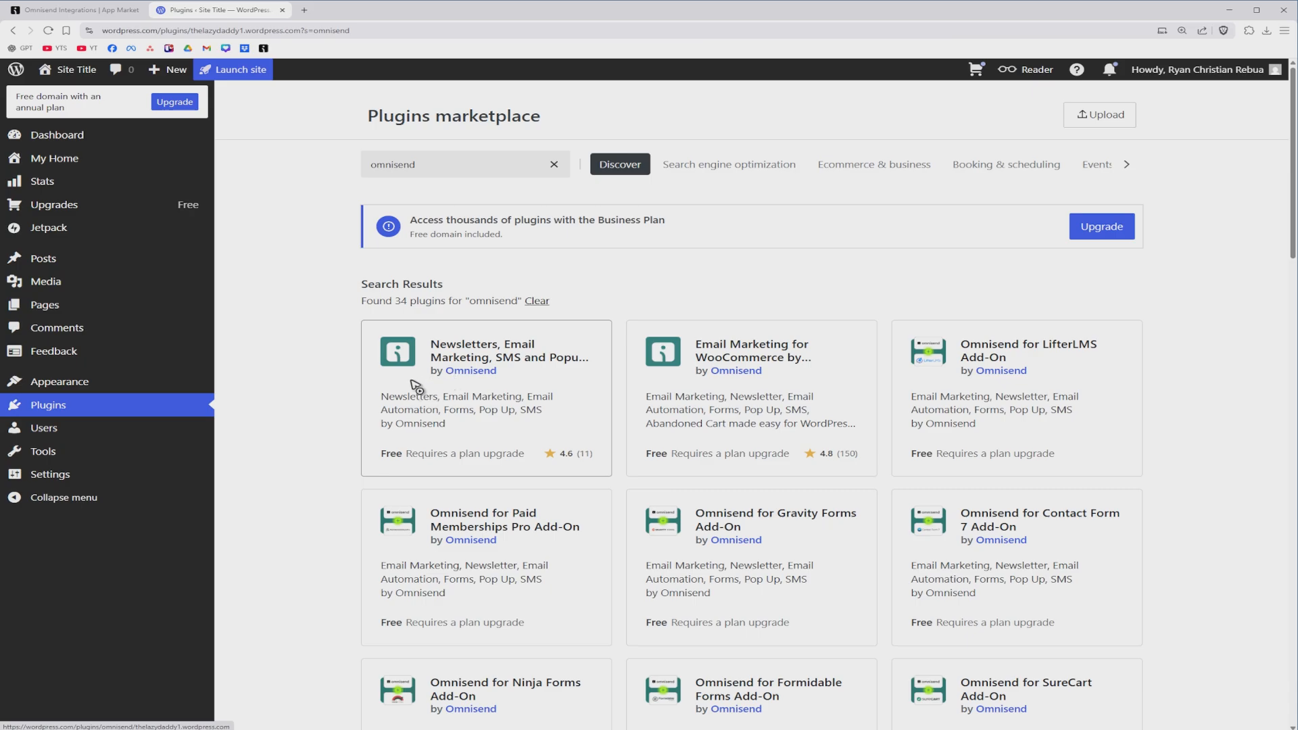
left_click(465, 371)
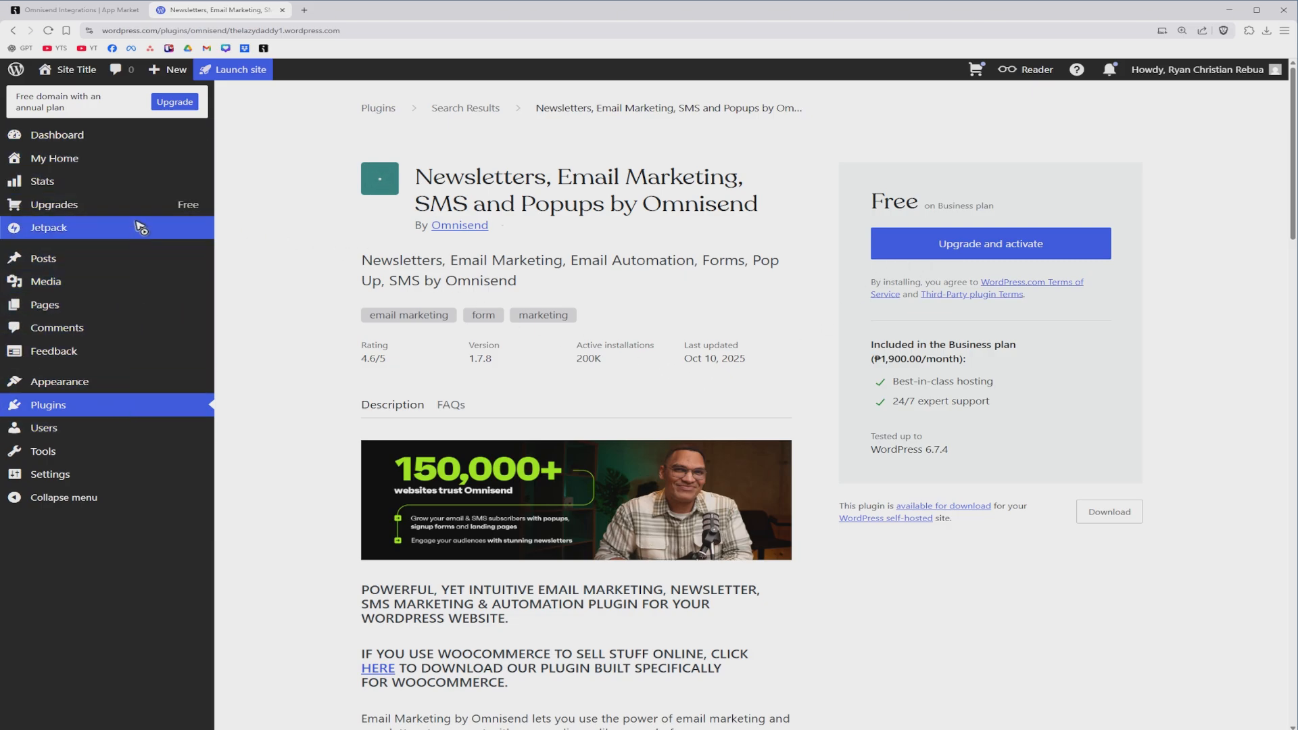
mouse_move(154, 379)
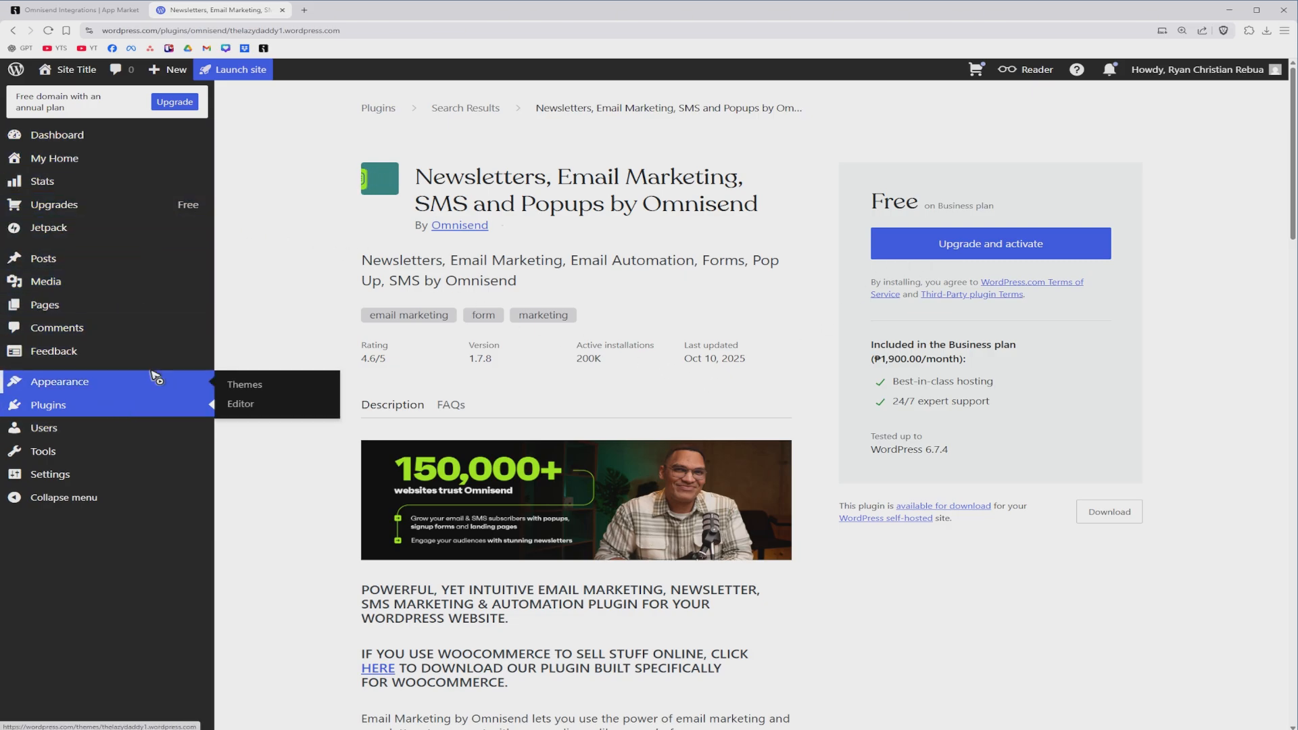
Step: Copy the API key again from the Omnisend connection steps, revisit the WordPress plugin page, and run the API connection check
left_click(99, 11)
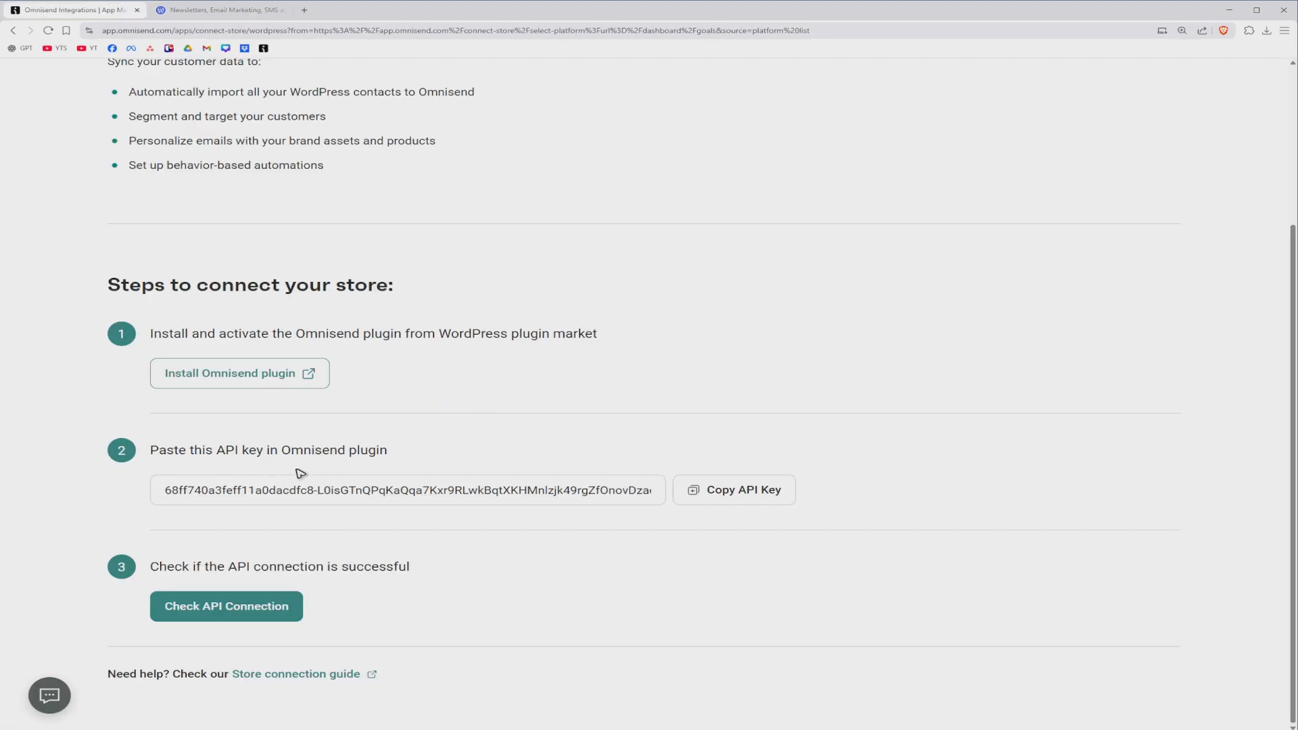
left_click(703, 491)
left_click(206, 14)
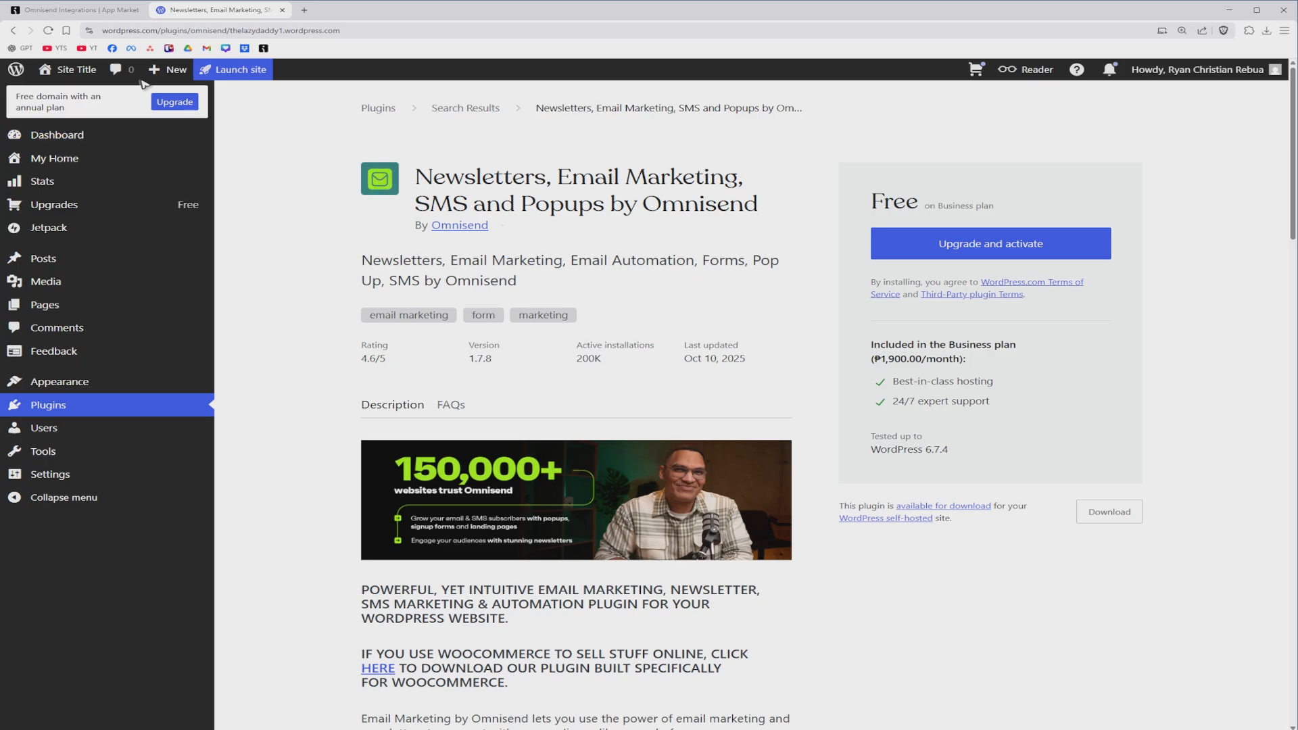
left_click(105, 9)
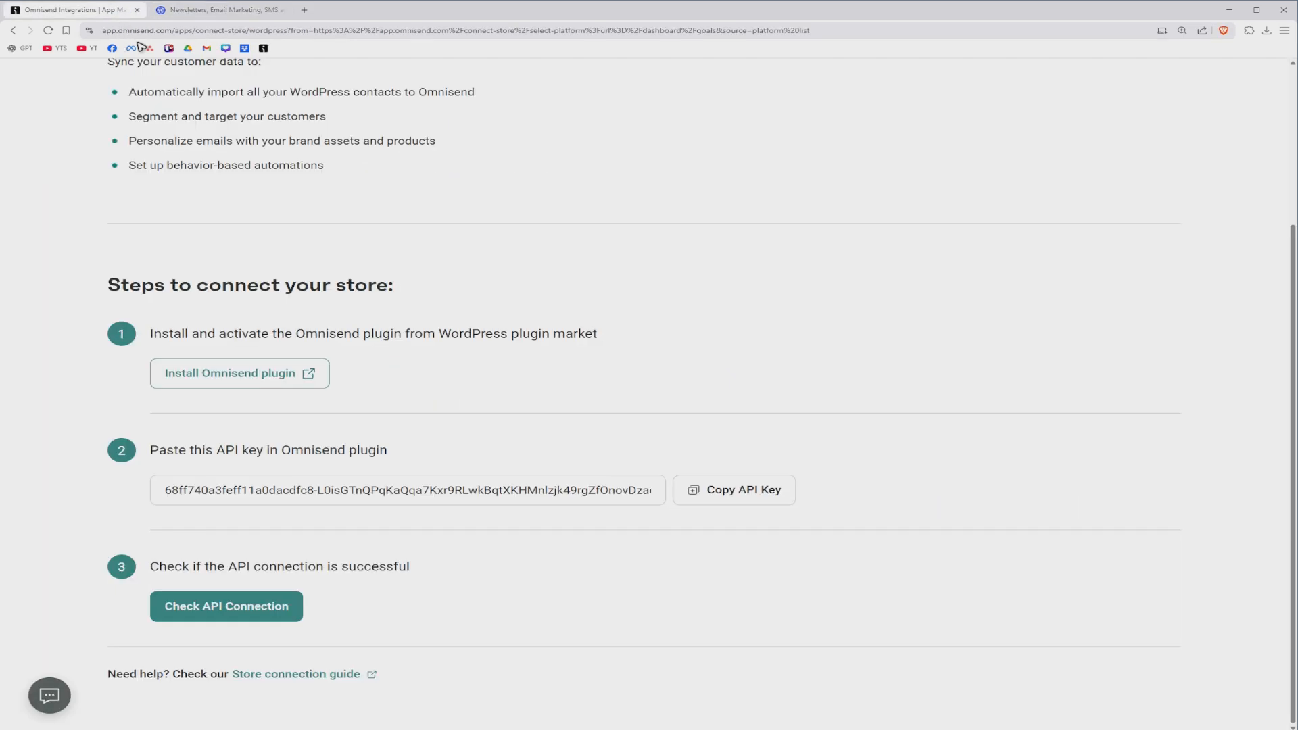
left_click(240, 612)
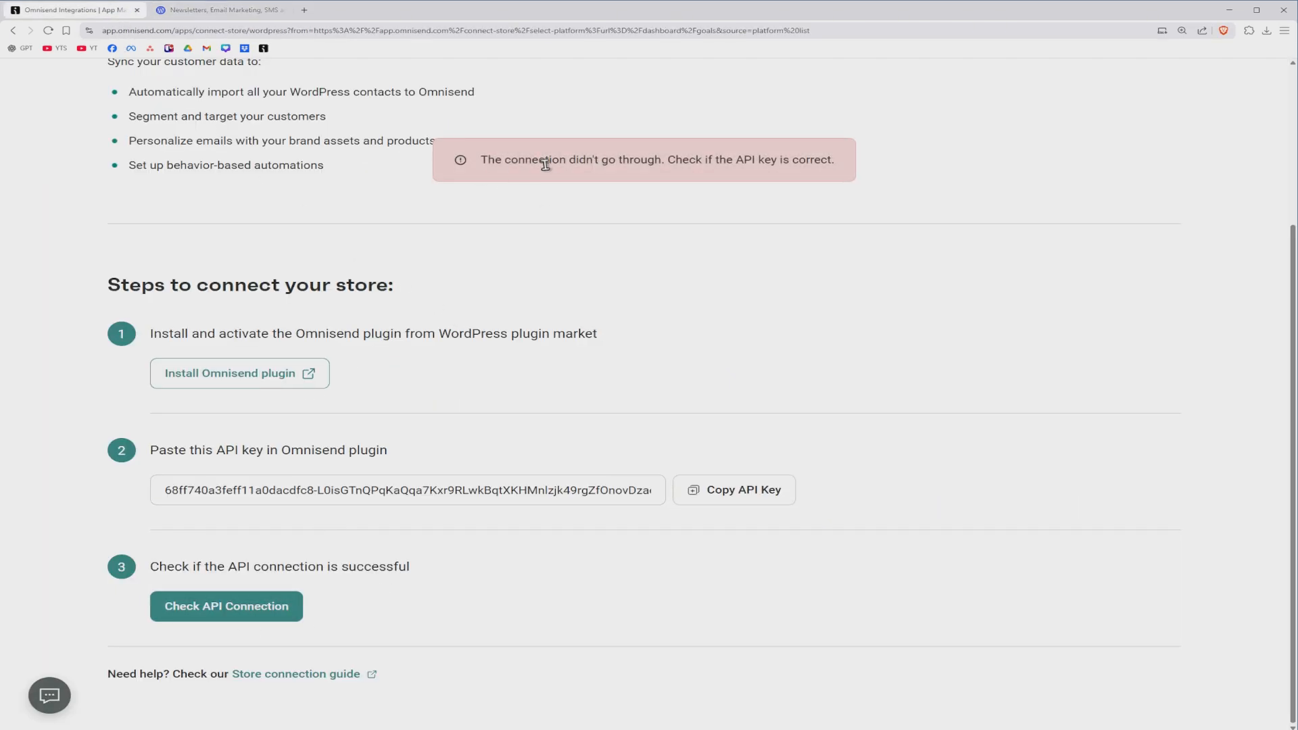